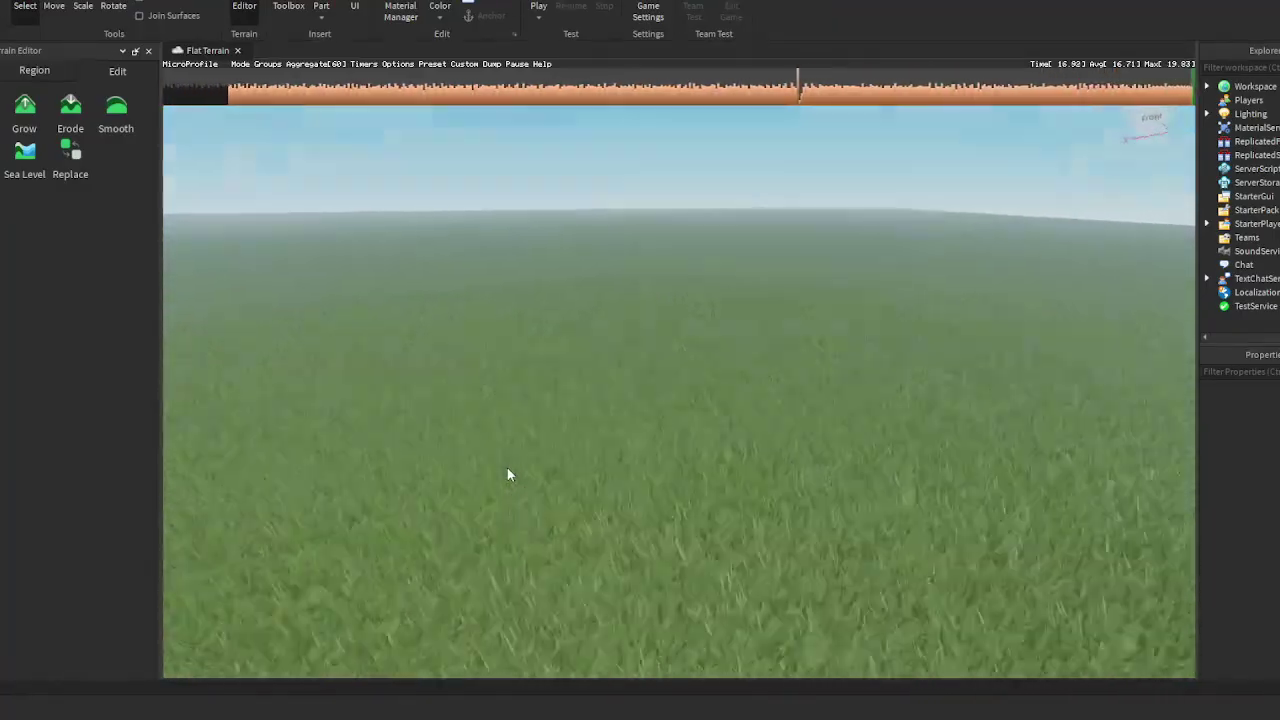
# Hide the MicroProfiler overlay from the viewport
pyautogui.scroll(-5, 746, 357)
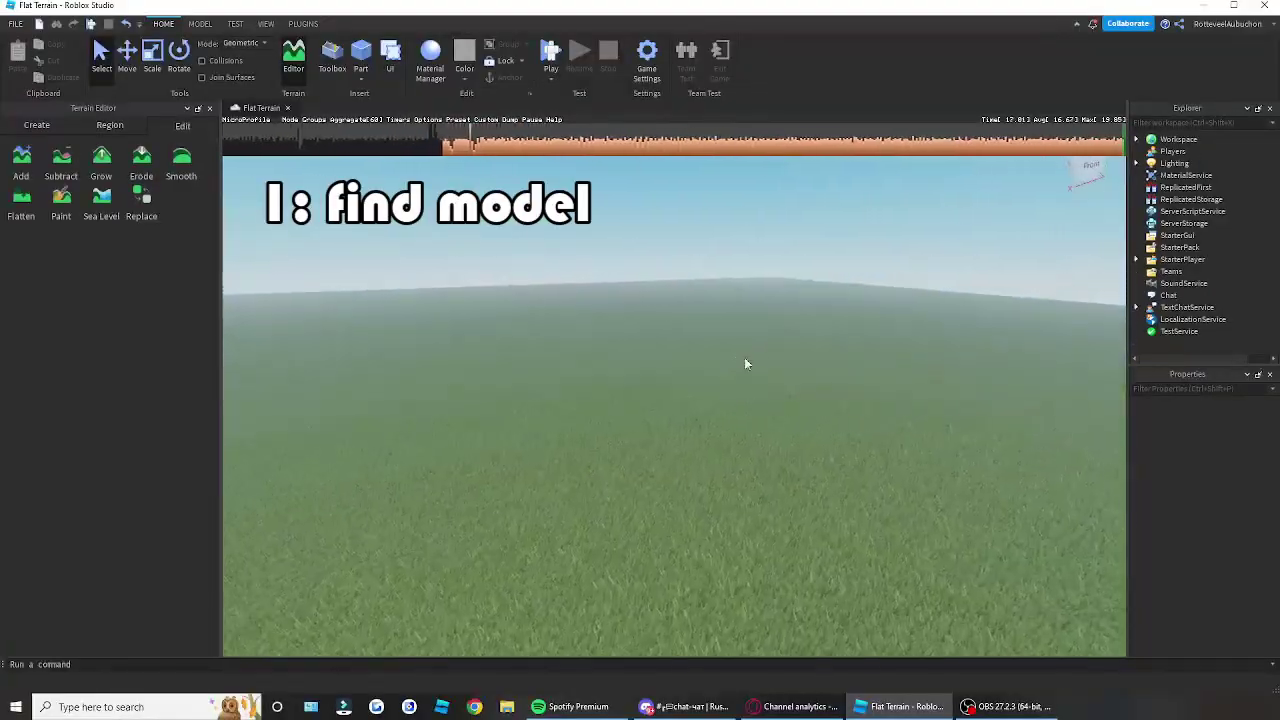
pyautogui.moveTo(744, 357); pyautogui.dragTo(740, 363, button='right')
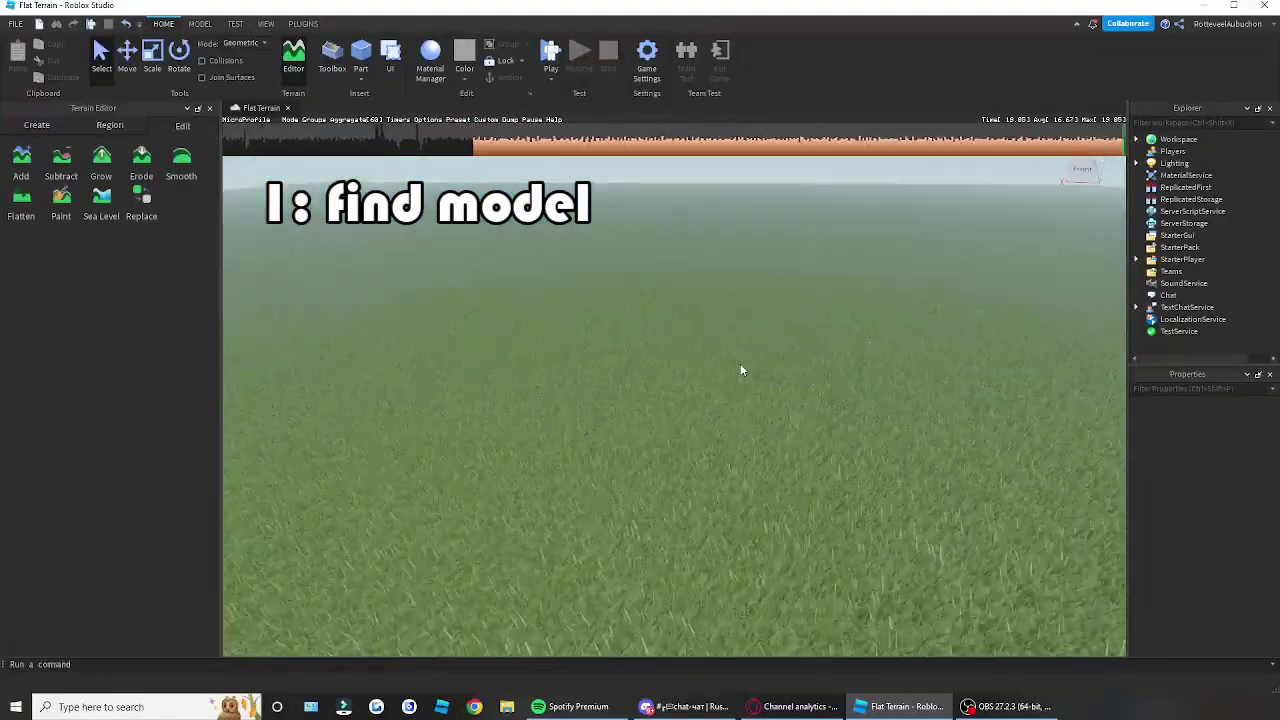
pyautogui.rightClick(741, 422)
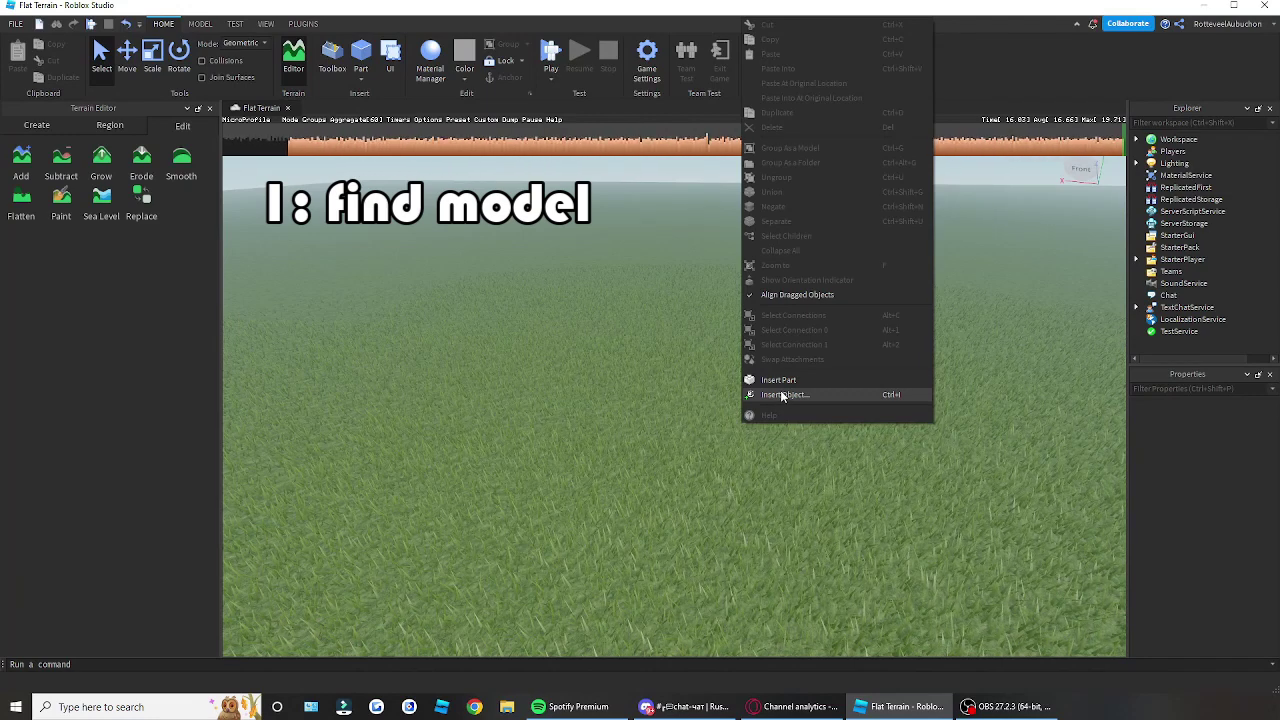
pyautogui.click(289, 127)
pyautogui.moveTo(290, 122)
pyautogui.click(303, 159)
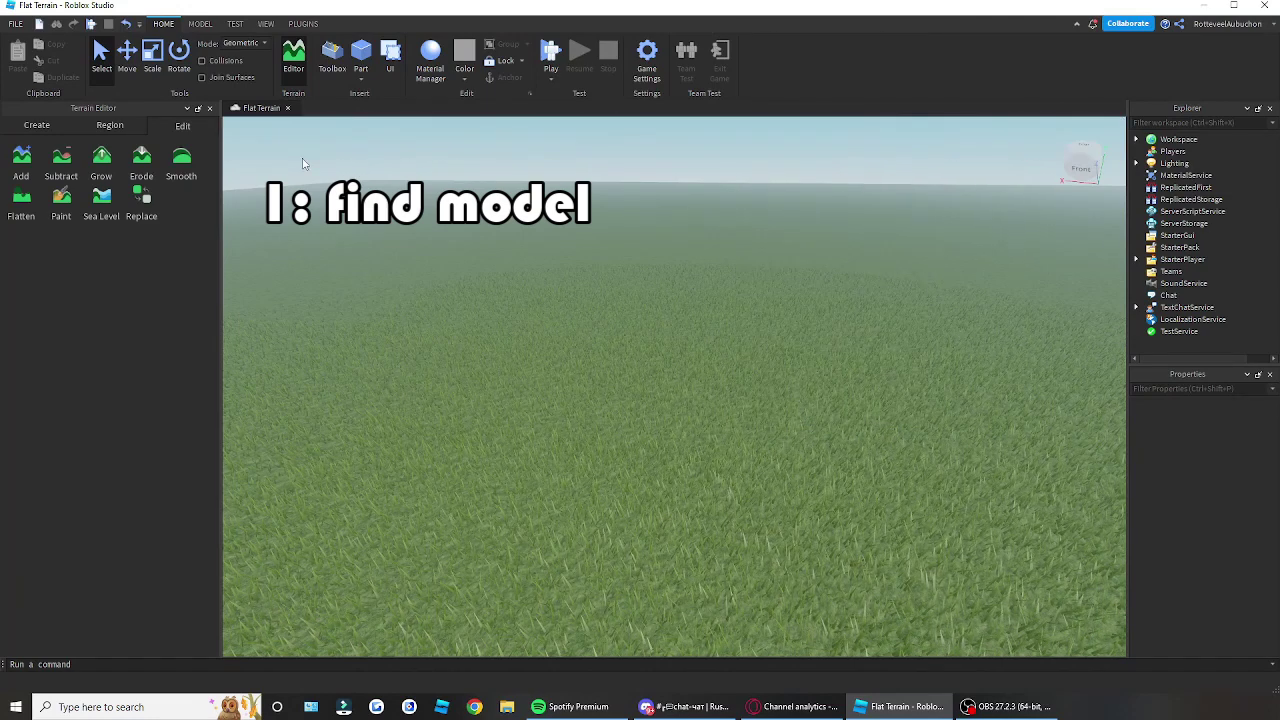
# Insert a MeshPart into the workspace by searching the object list for "mesh", and focus the view on it
pyautogui.rightClick(631, 353)
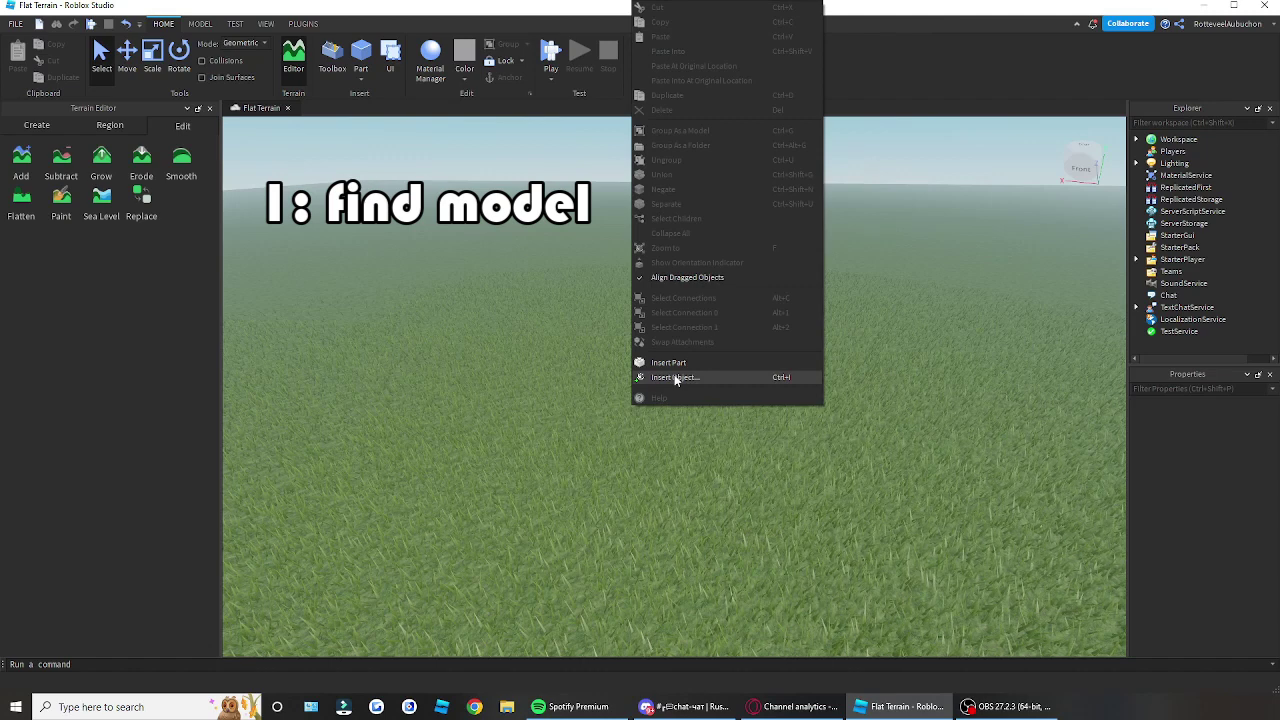
pyautogui.click(674, 378)
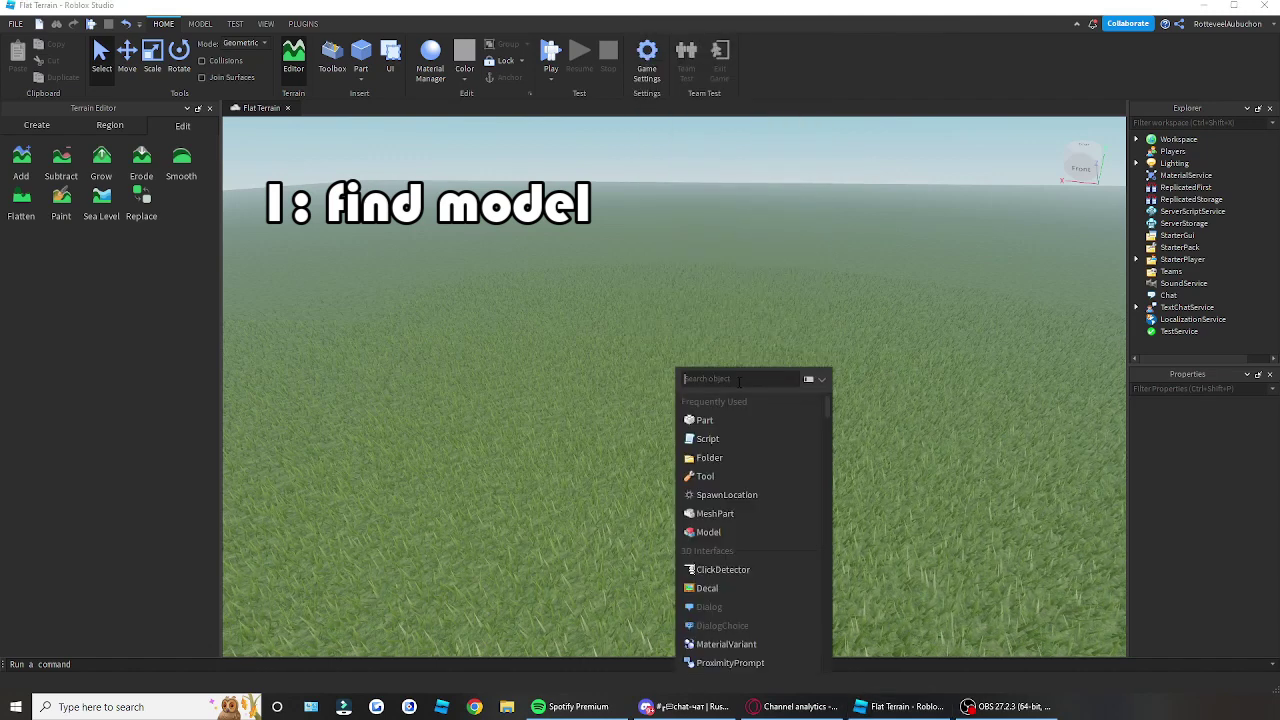
pyautogui.write('mesh')
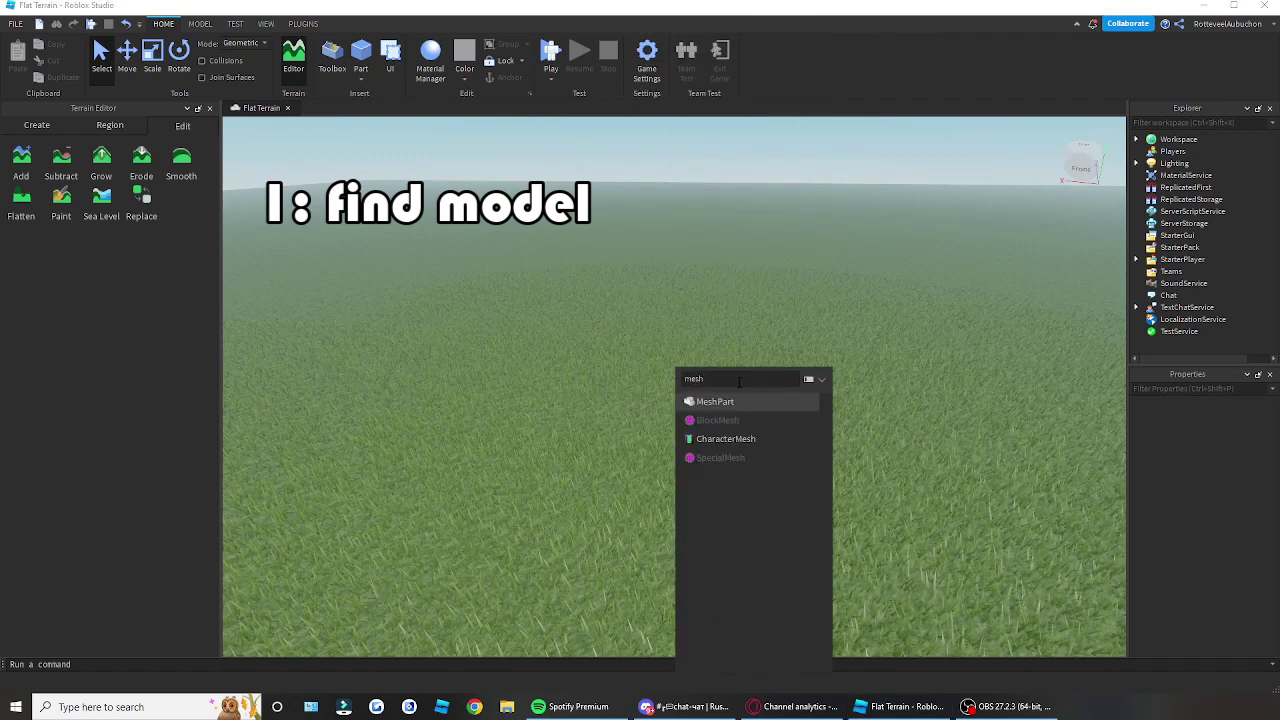
pyautogui.click(745, 402)
pyautogui.click(674, 385)
pyautogui.press('f')
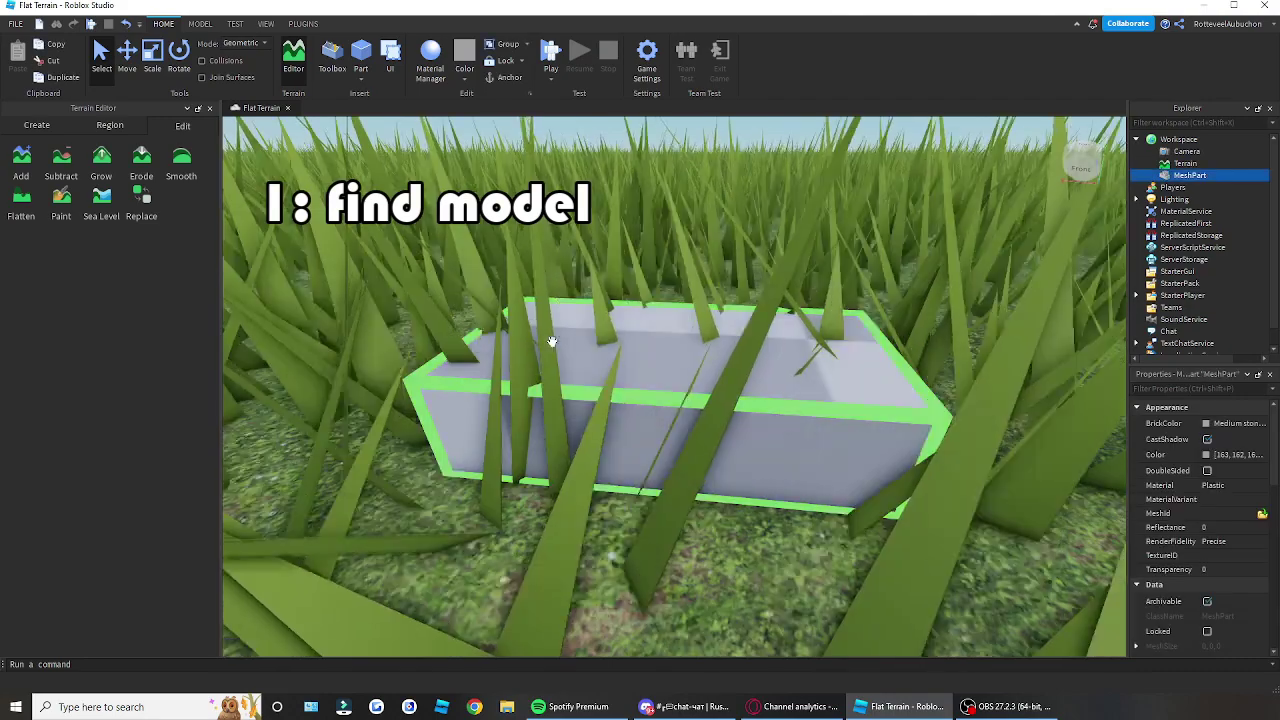
# Enlarge the MeshPart with the Scale tool so it stands clear of the terrain grass
pyautogui.moveTo(551, 340); pyautogui.dragTo(820, 457, button='right')
pyautogui.hotkey('ctrl', '3')
pyautogui.moveTo(700, 367); pyautogui.dragTo(670, 281)
pyautogui.moveTo(670, 281); pyautogui.dragTo(706, 357, button='right')
pyautogui.press('s')
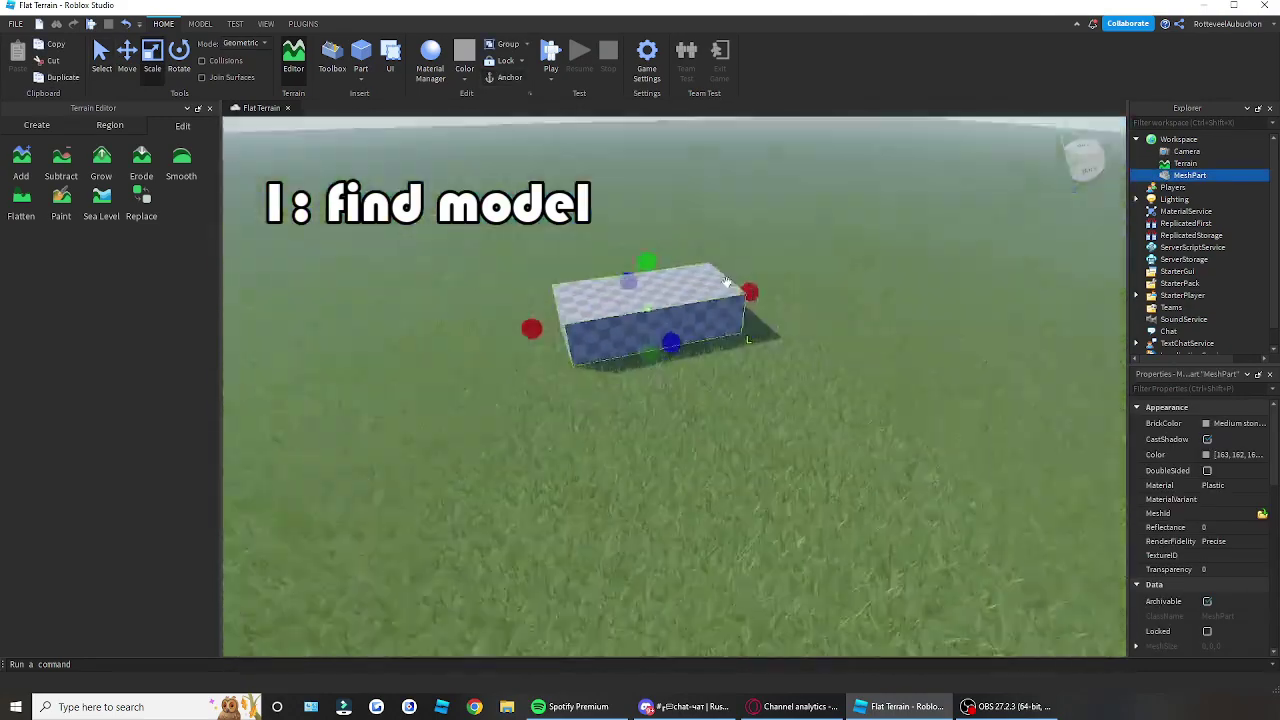
pyautogui.click(706, 357)
pyautogui.click(706, 357)
pyautogui.press('w')
pyautogui.click(430, 58)
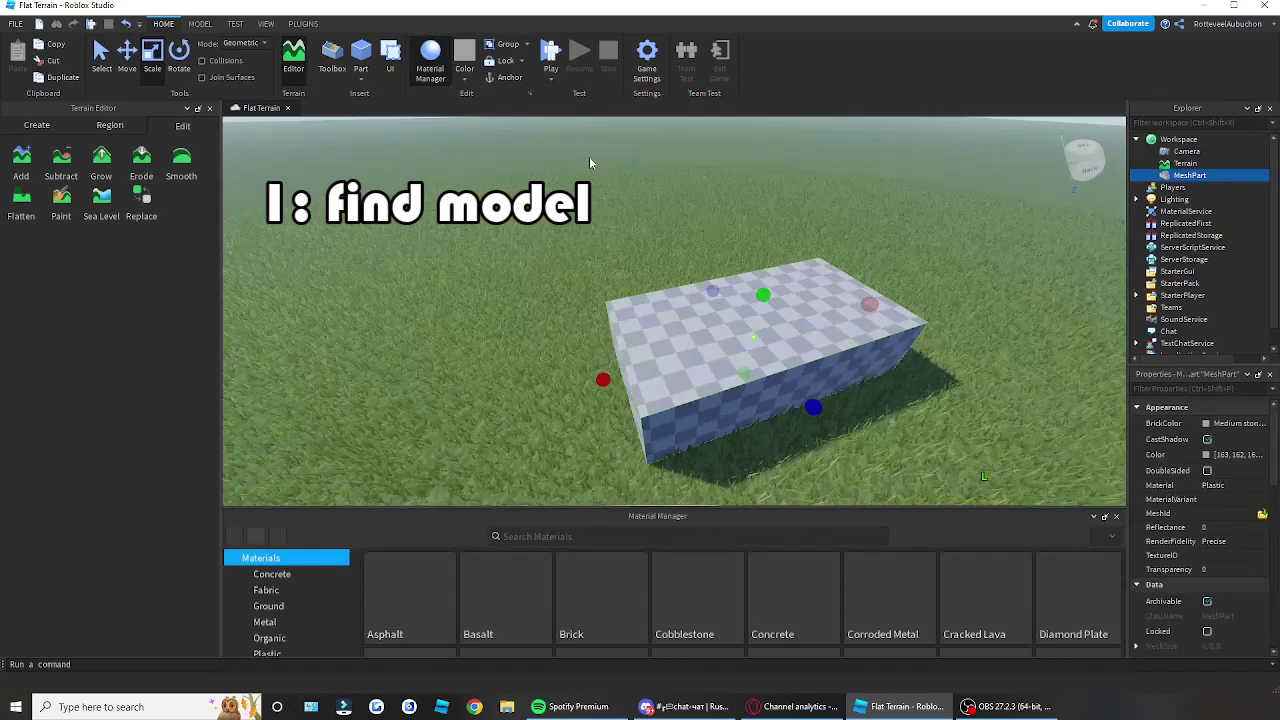
pyautogui.click(1117, 517)
pyautogui.click(933, 336)
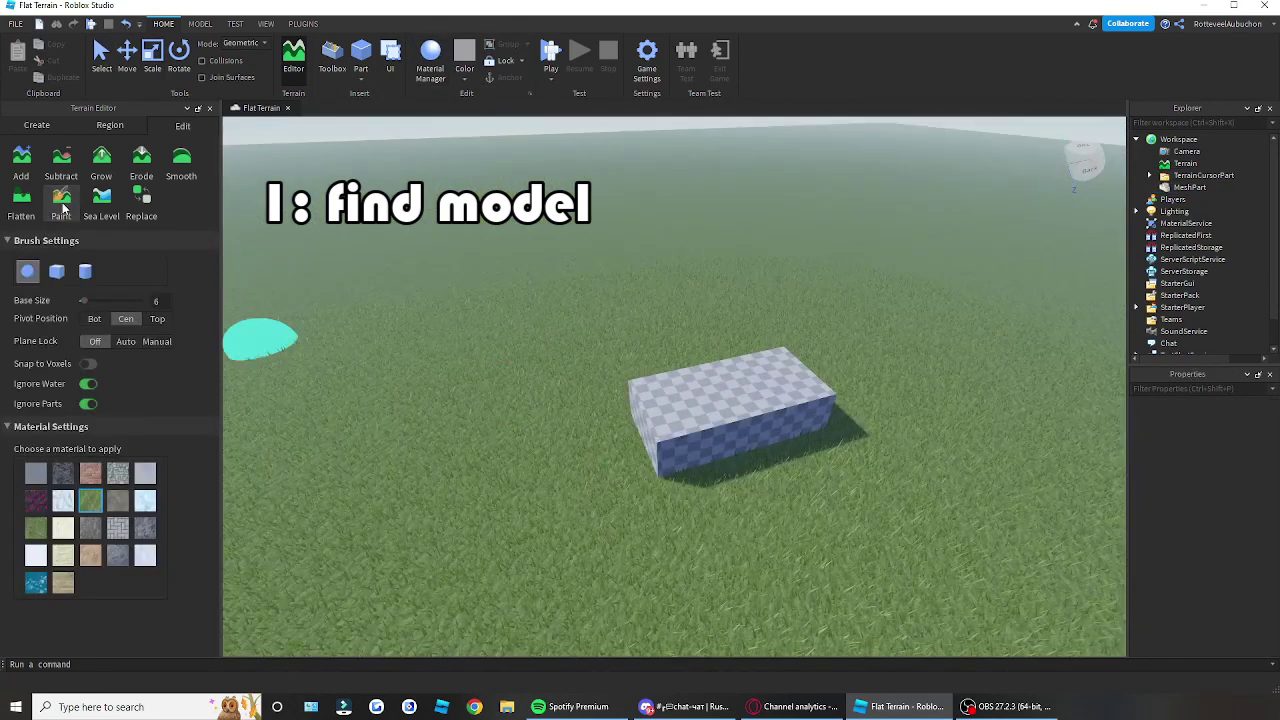
pyautogui.click(62, 206)
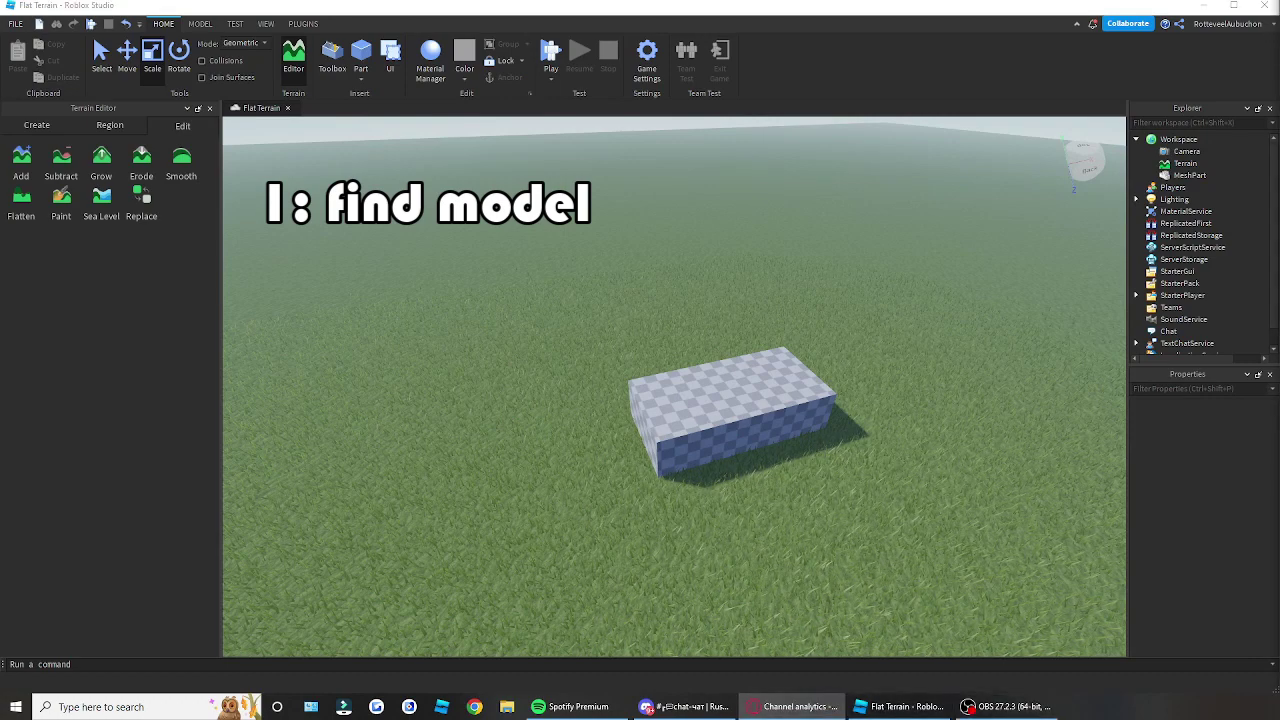
# Switch to the Opera browser, search the web for "3dpack" and open the Pack 3D models site
pyautogui.click(792, 706)
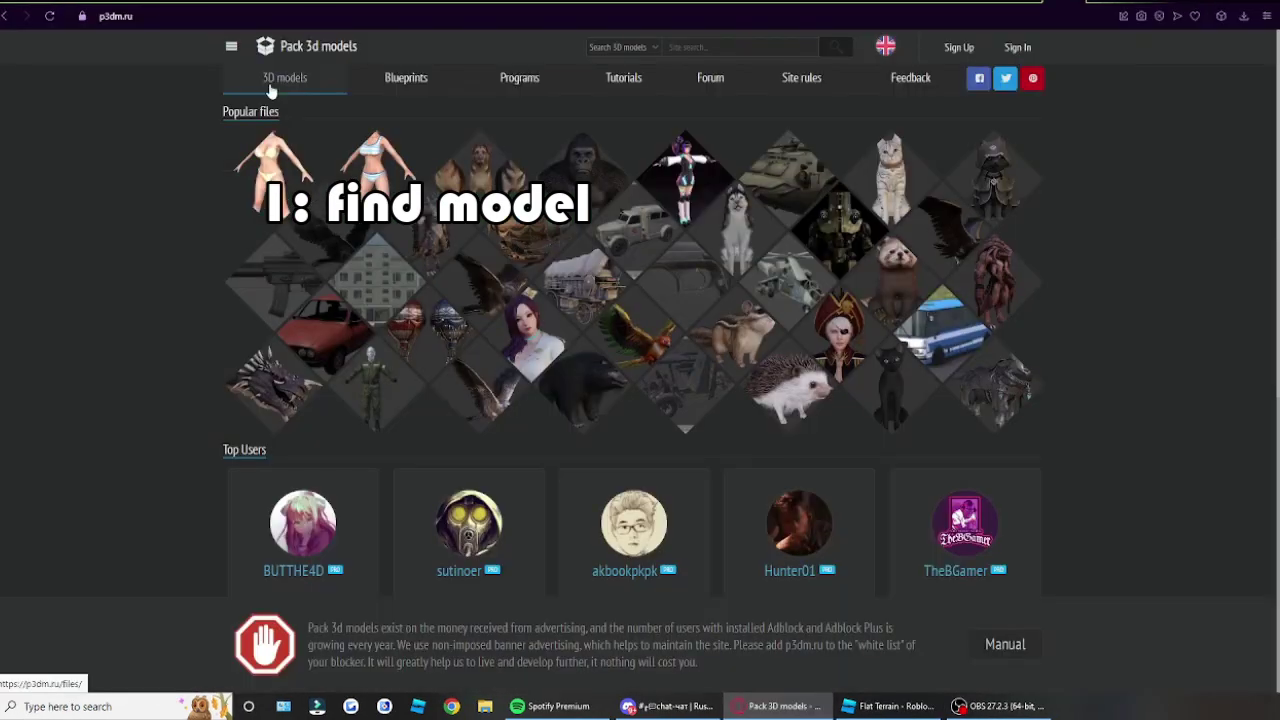
pyautogui.hotkey('ctrl', 't')
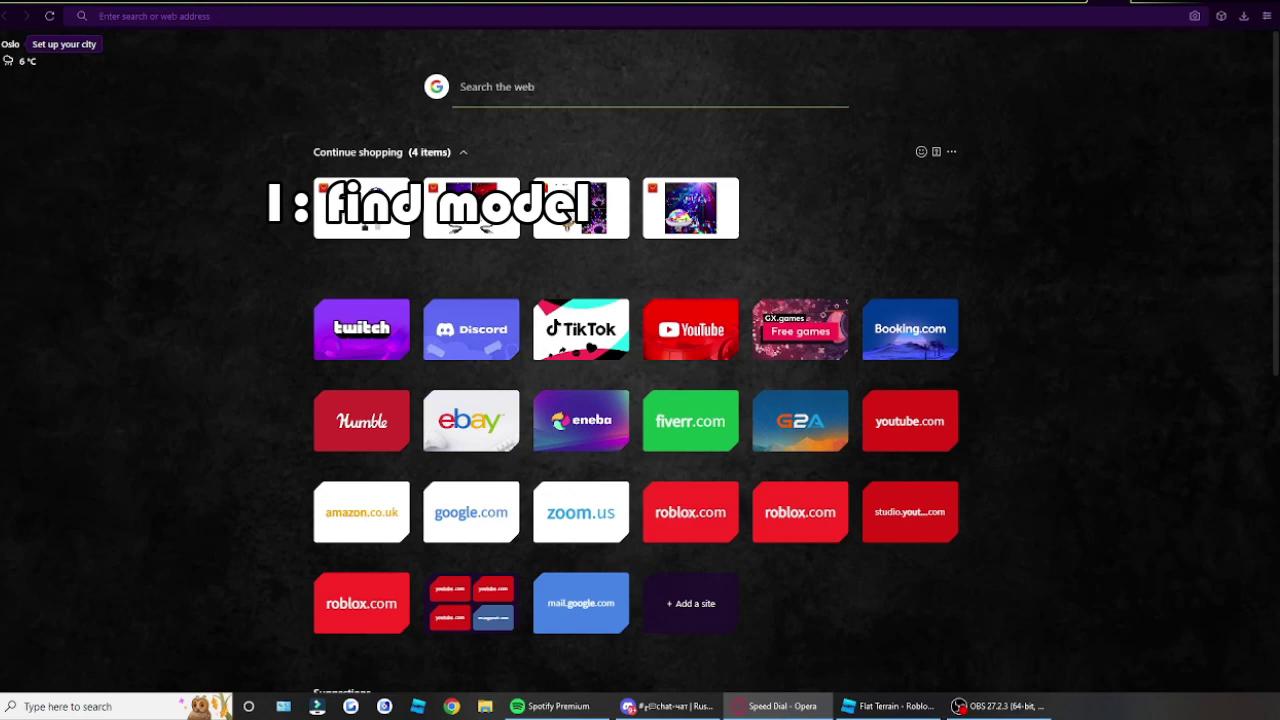
pyautogui.write('3dpack')
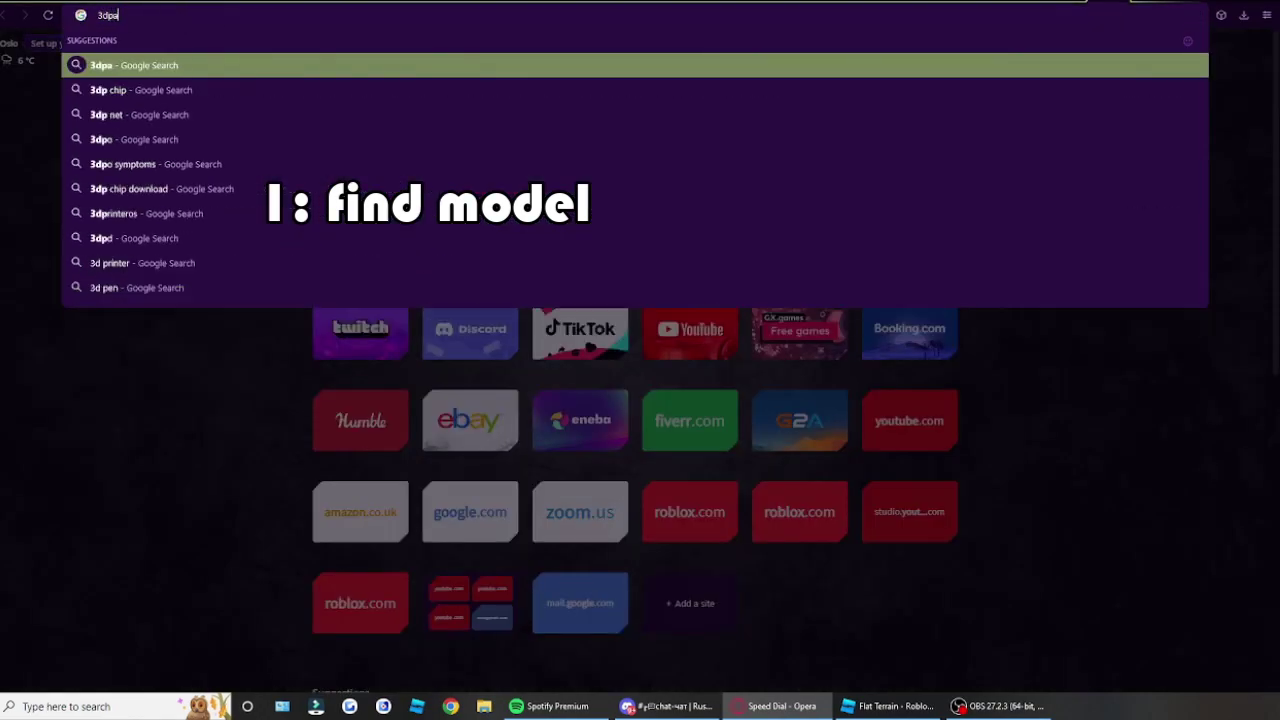
pyautogui.press('Return')
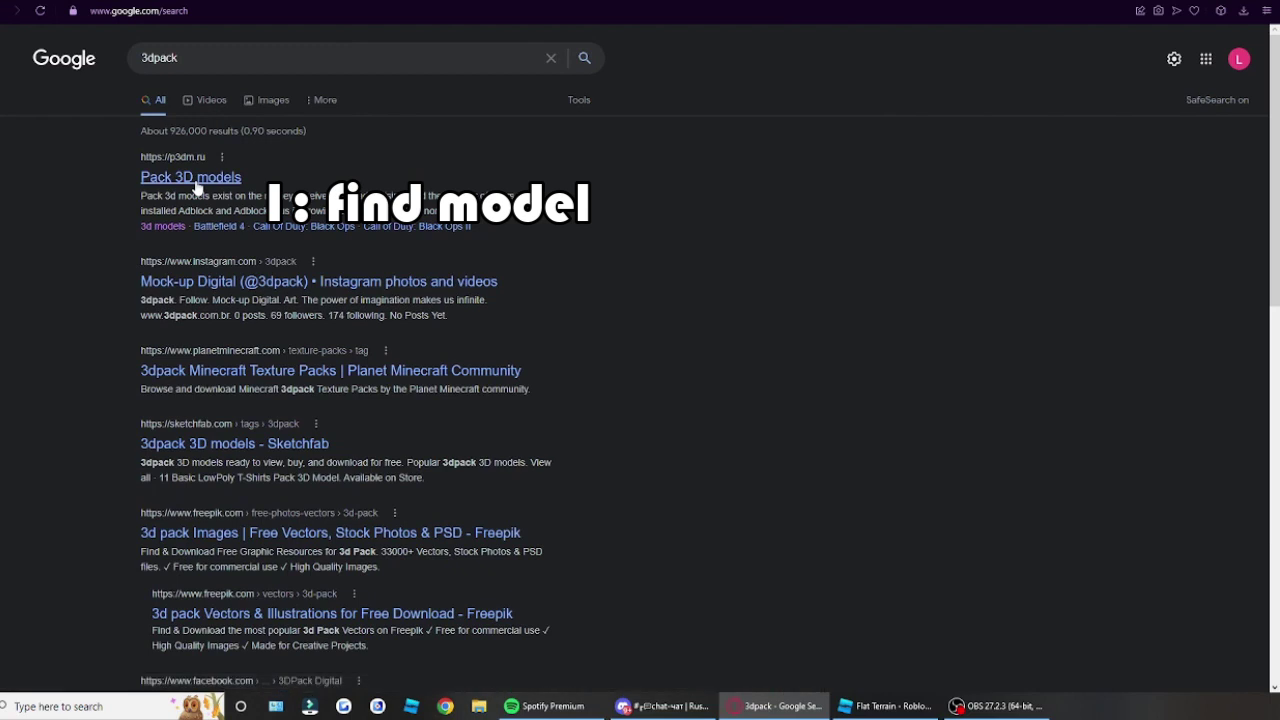
pyautogui.click(196, 183)
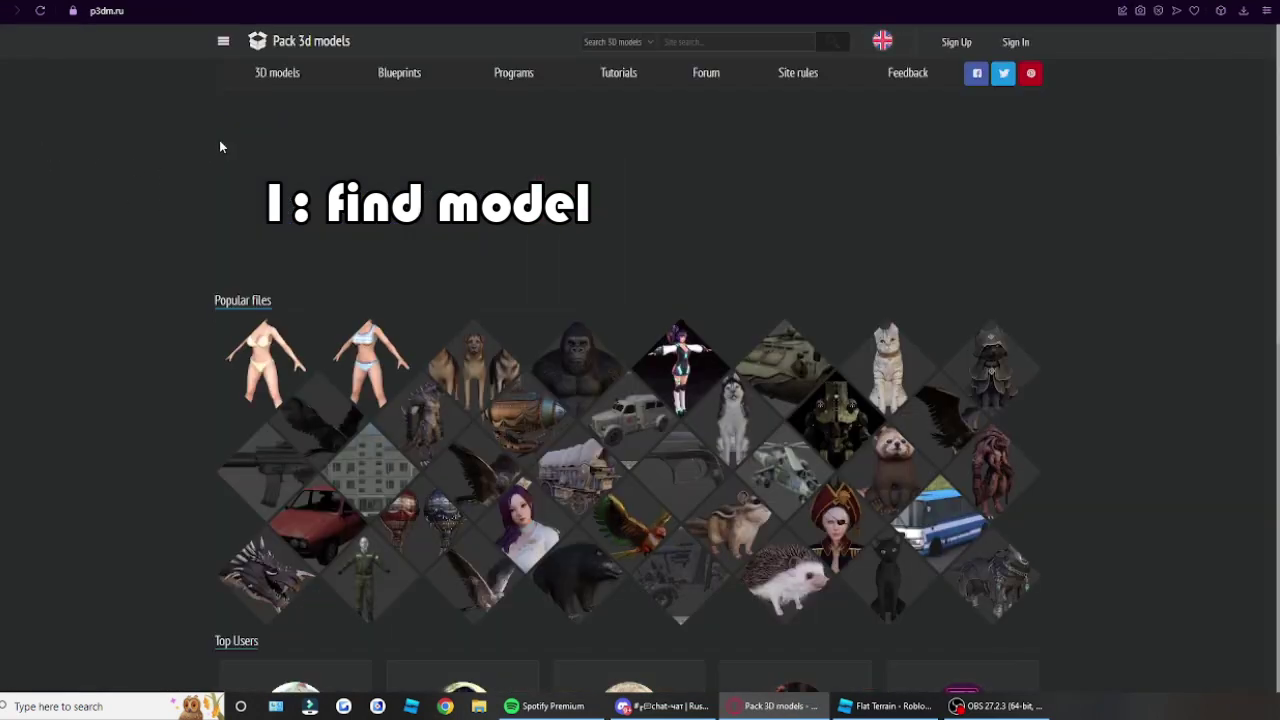
# Open the site's 3D models section and look through the model listing down to the end of its first page
pyautogui.click(288, 78)
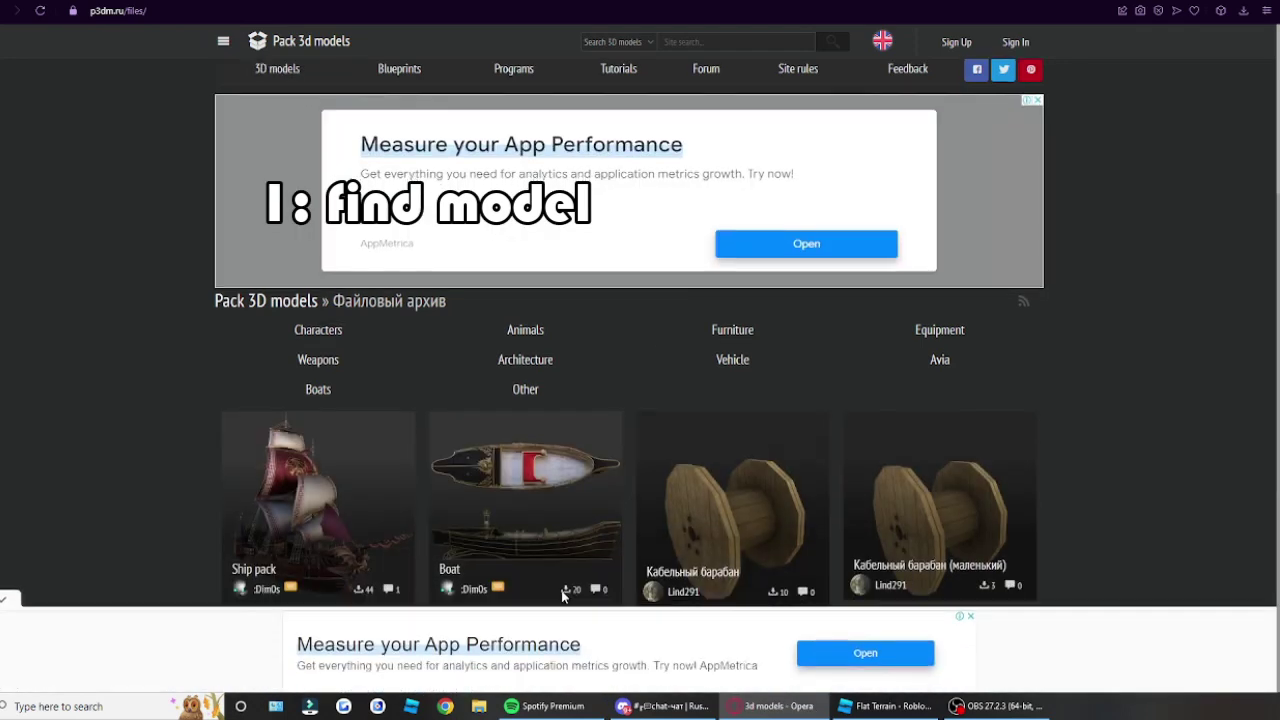
pyautogui.scroll(-1, 562, 595)
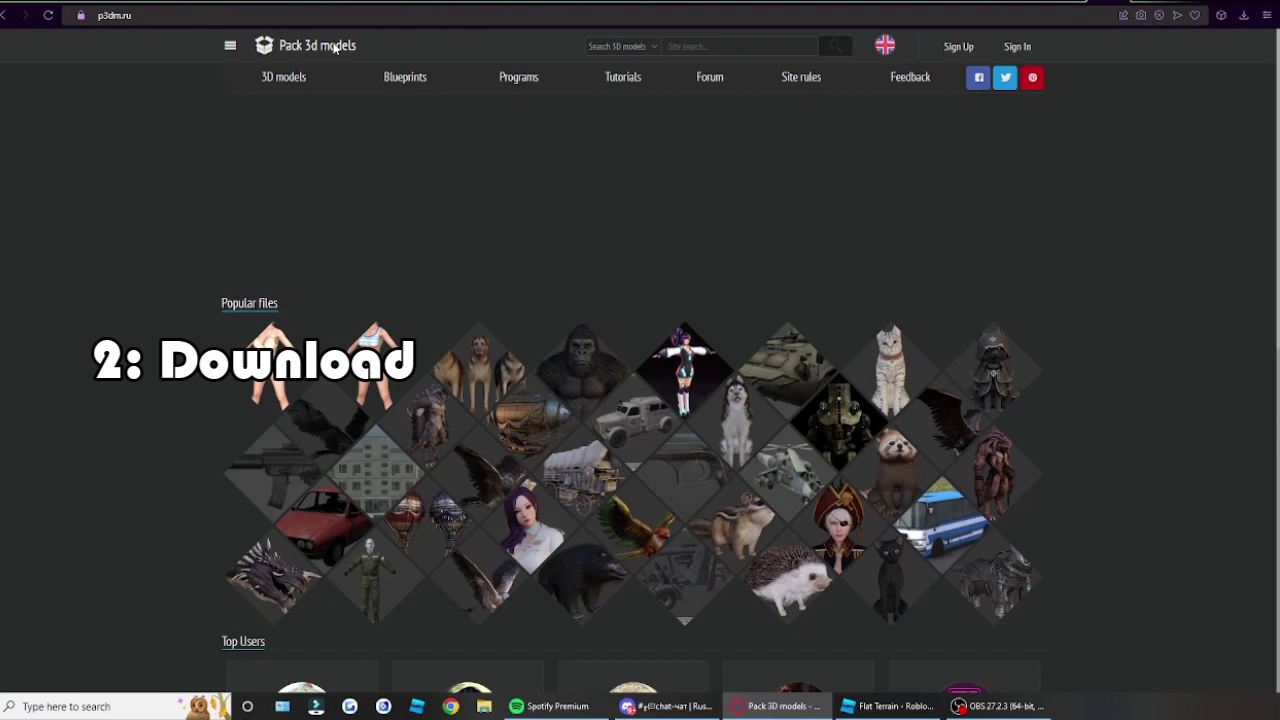
pyautogui.click(283, 77)
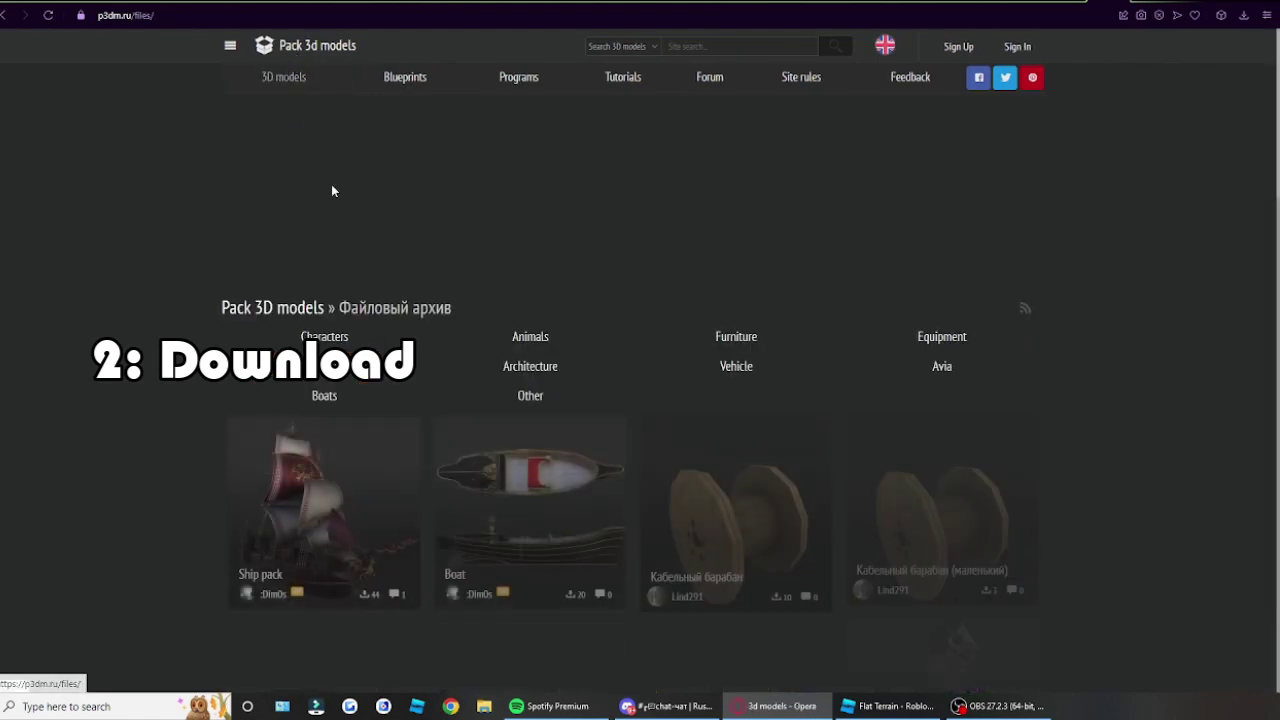
pyautogui.scroll(-2, 711, 377)
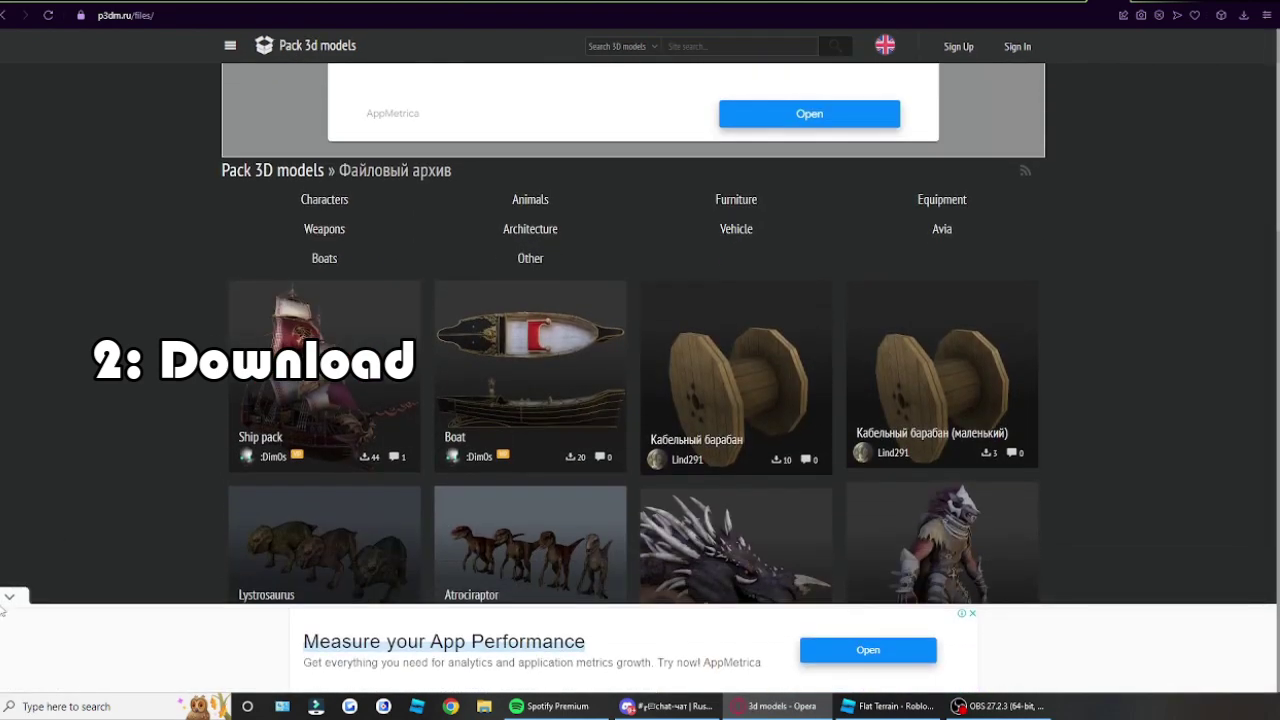
pyautogui.scroll(-6, 1210, 467)
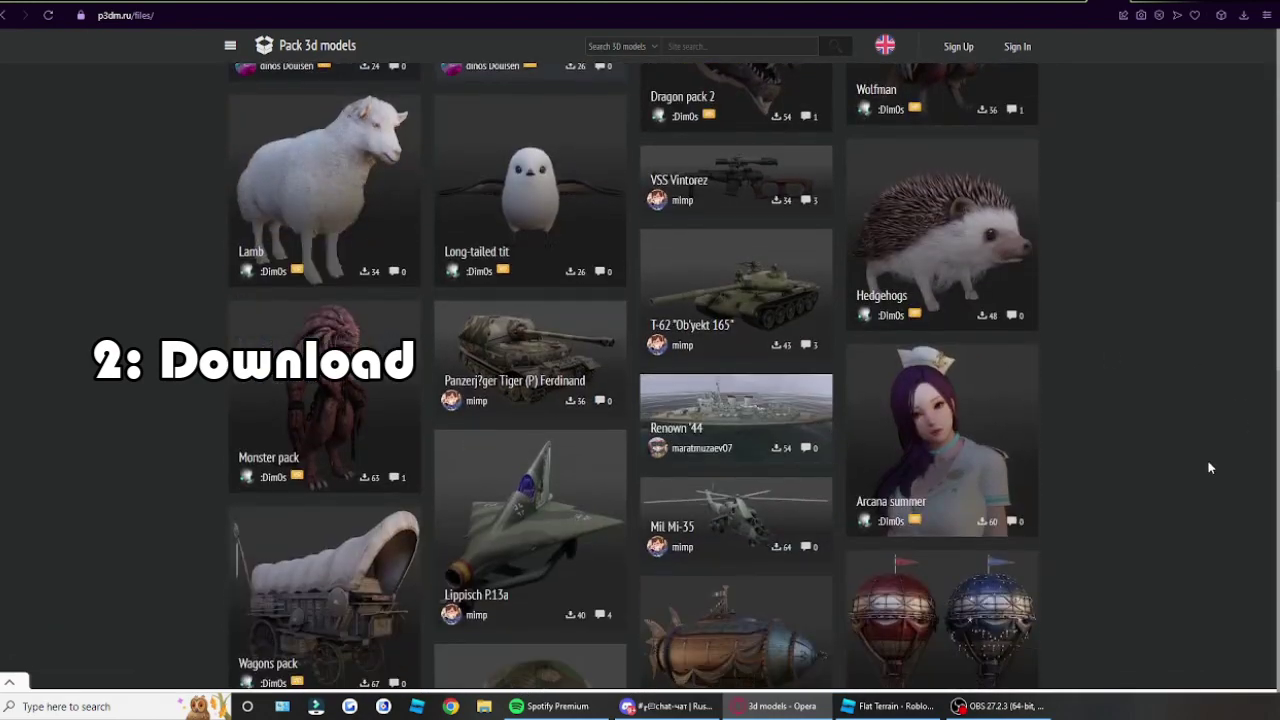
pyautogui.scroll(-5, 1208, 467)
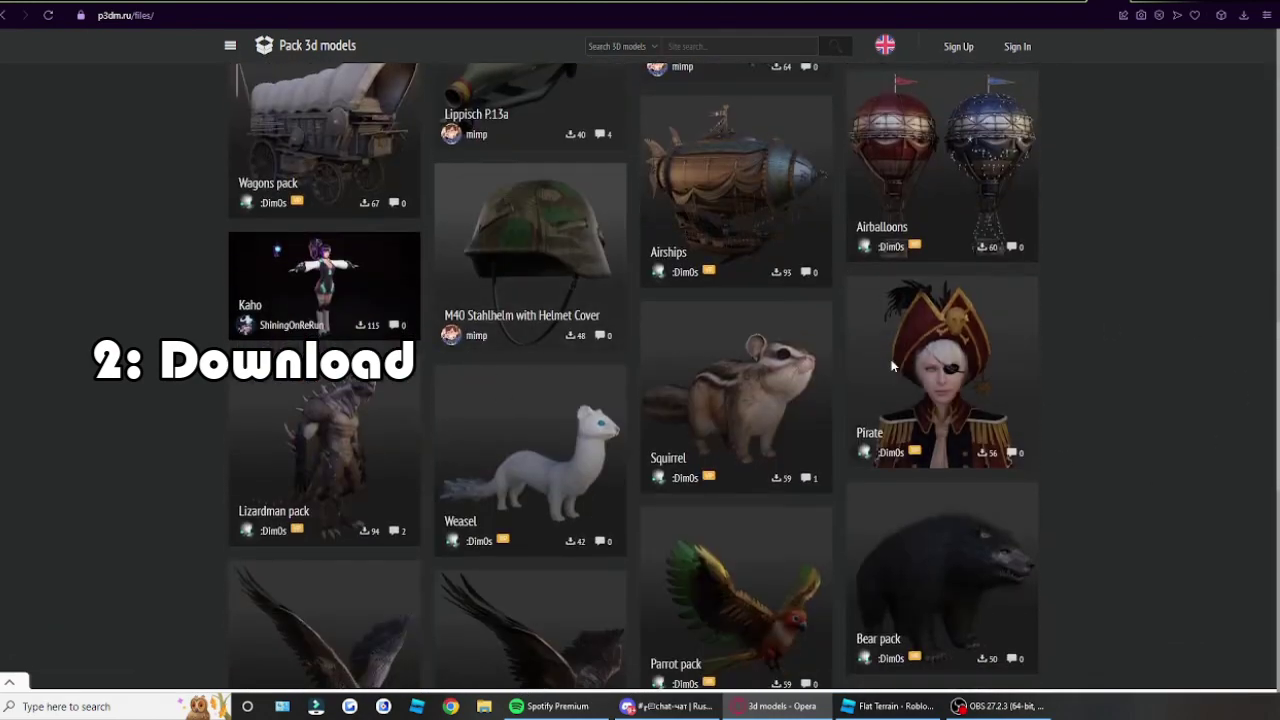
pyautogui.scroll(-5, 822, 391)
pyautogui.scroll(-2, 550, 402)
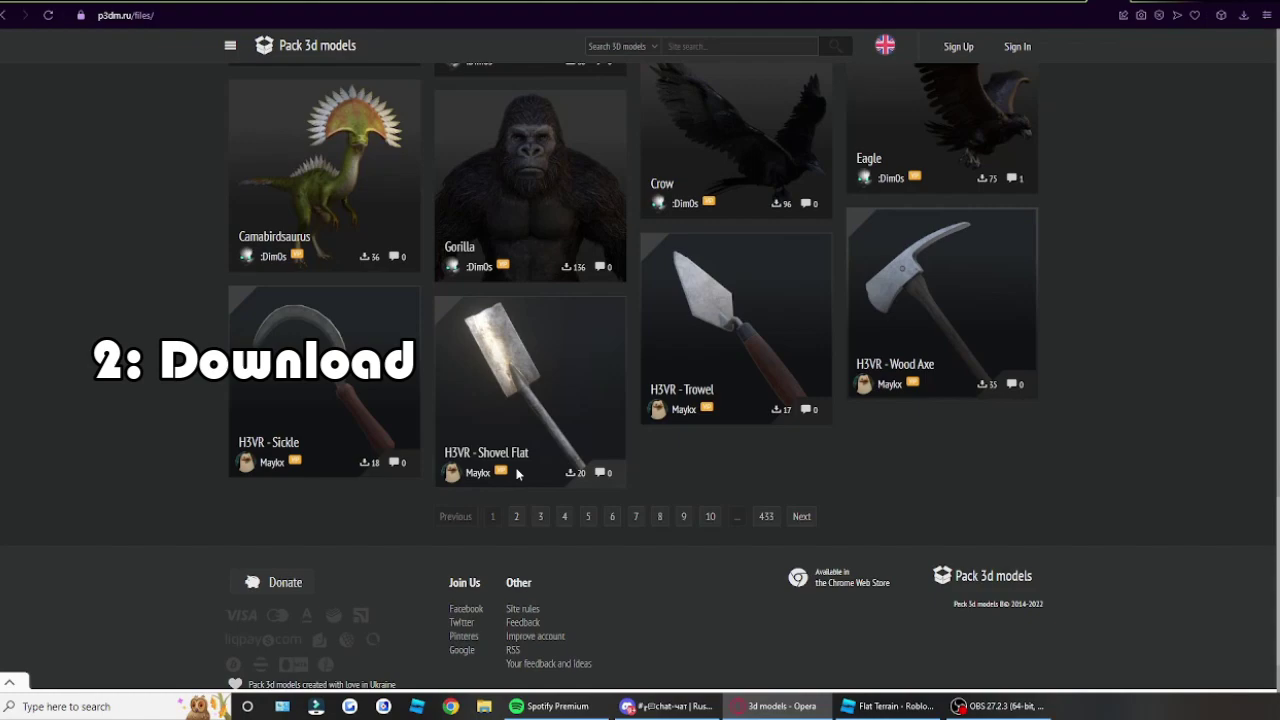
# Open the Architecture category and go to the gazebo model's download details
pyautogui.scroll(12, 518, 477)
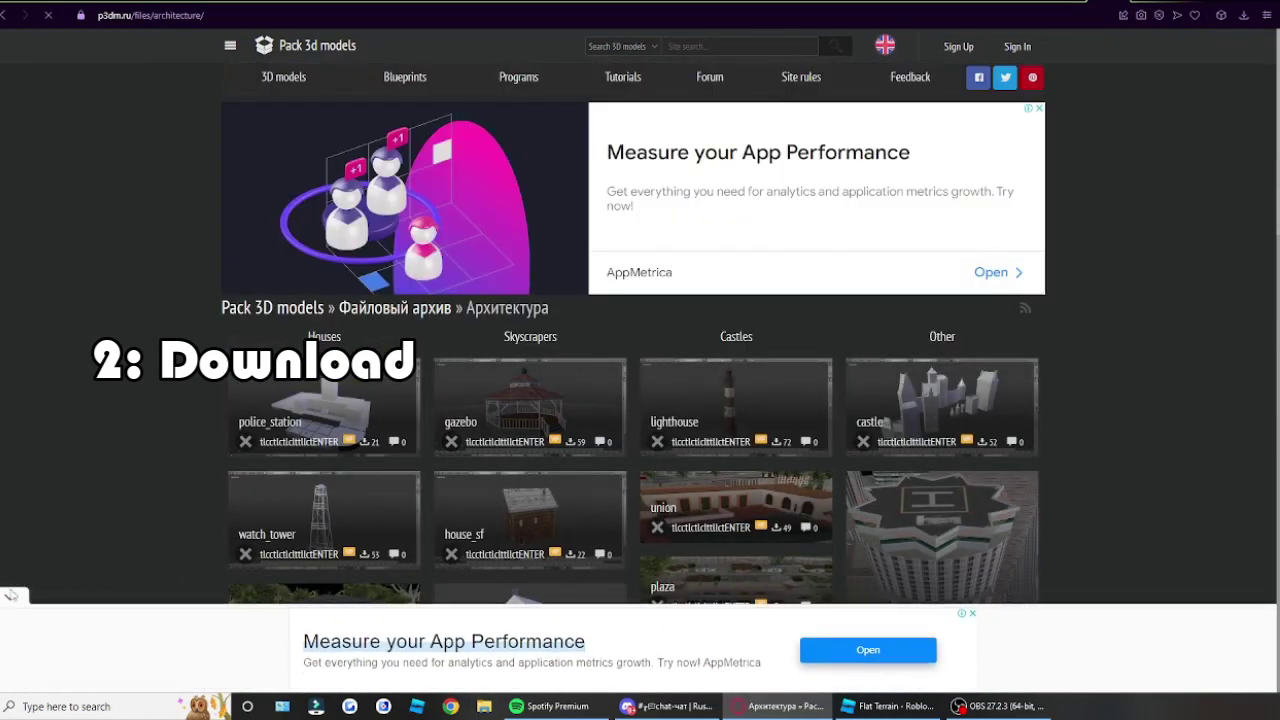
pyautogui.scroll(-2, 526, 200)
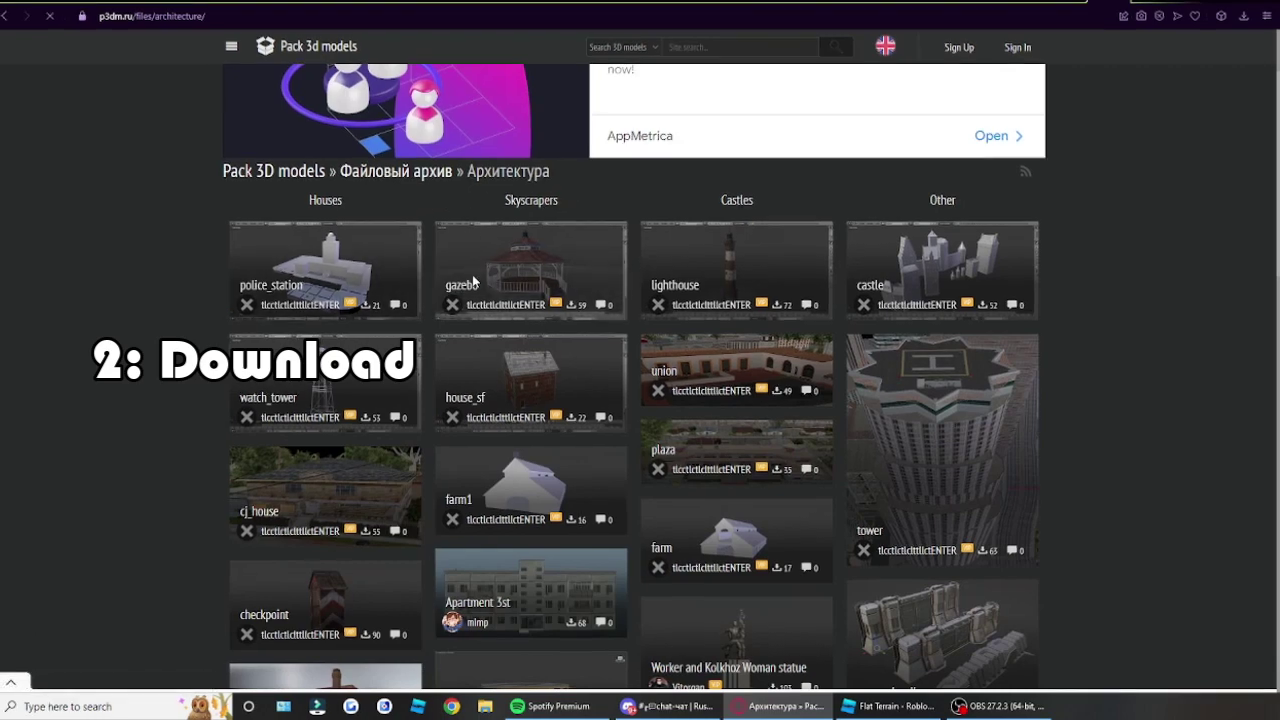
pyautogui.click(530, 268)
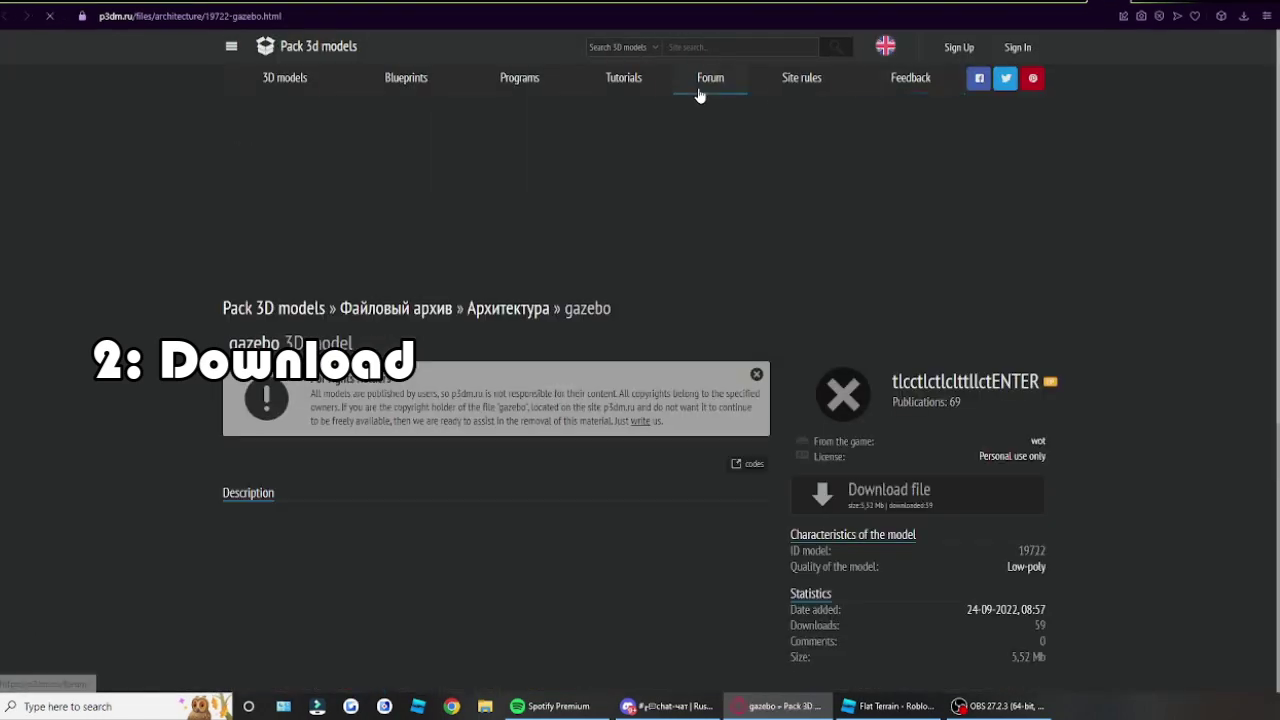
pyautogui.scroll(-1, 785, 350)
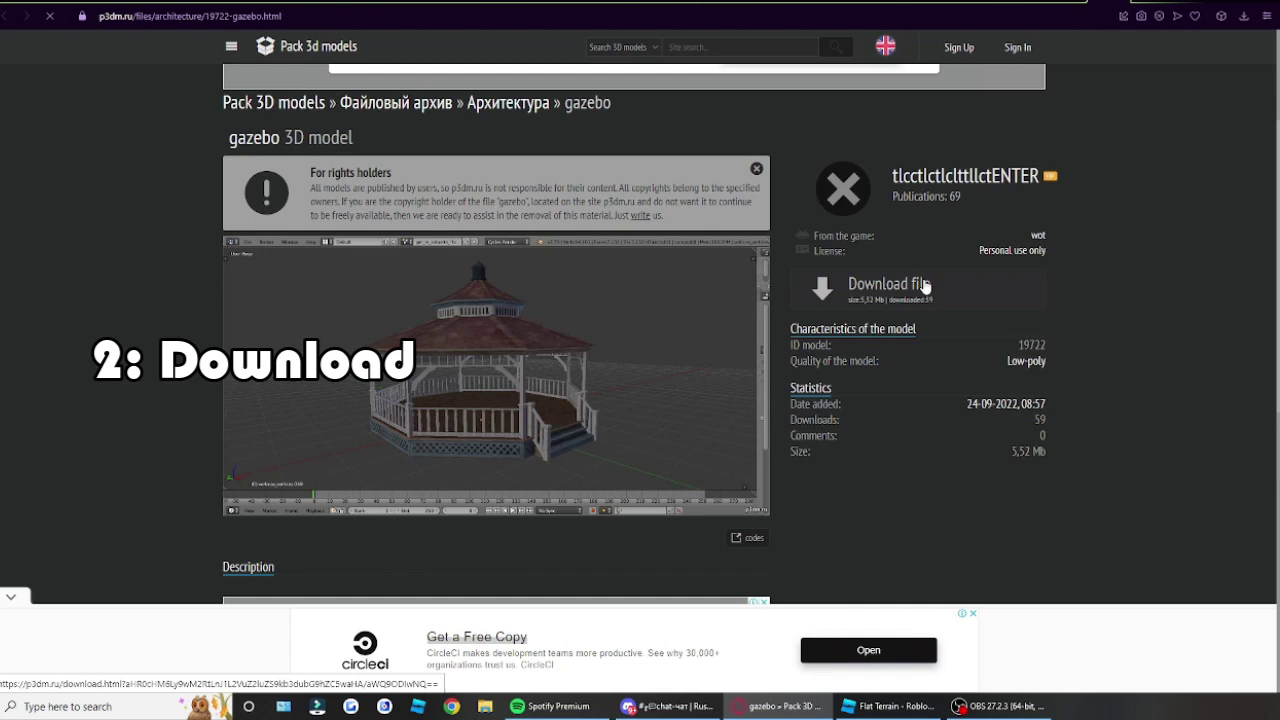
# Download the gazebo model as gazebo.zip and check it in the browser's download list
pyautogui.click(840, 295)
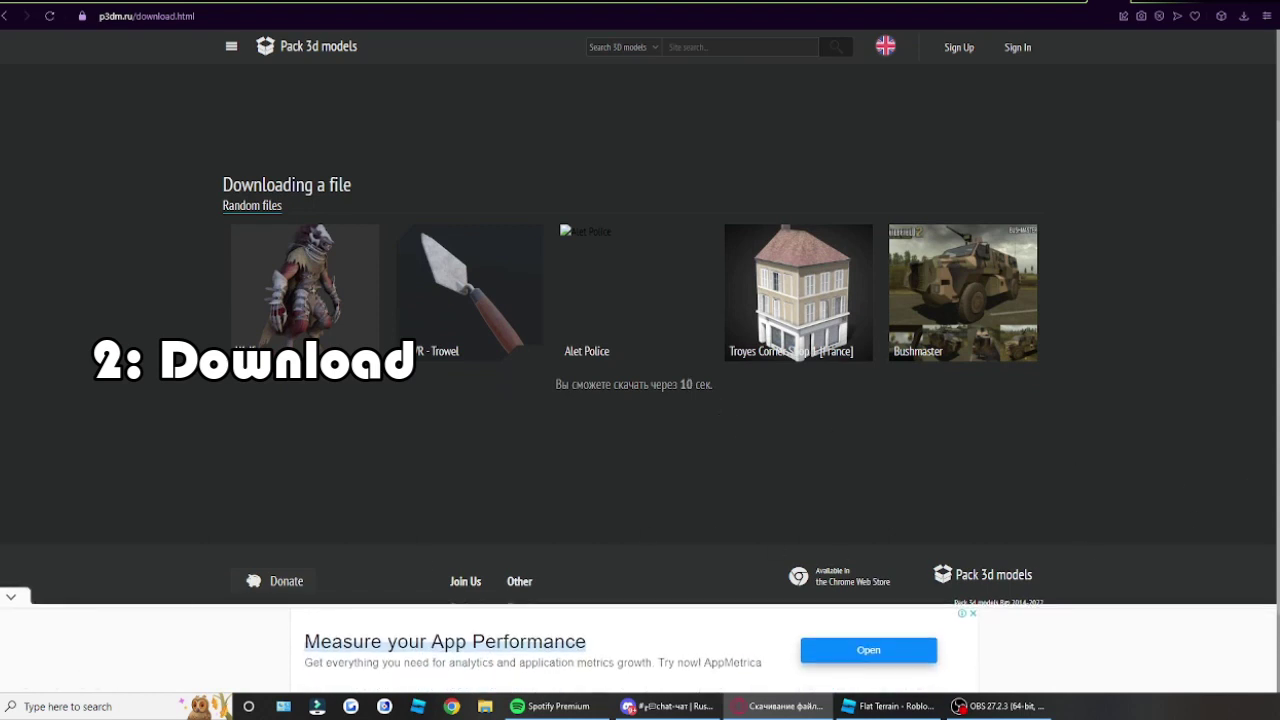
pyautogui.click(25, 603)
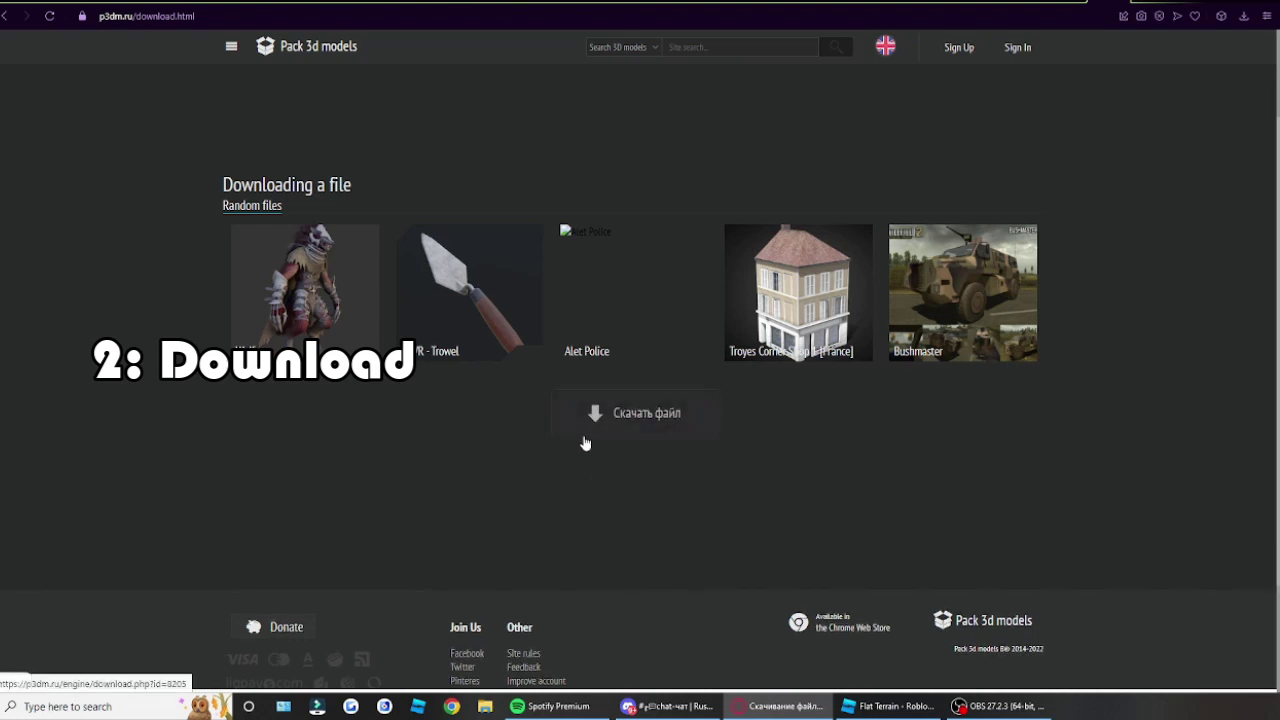
pyautogui.click(618, 438)
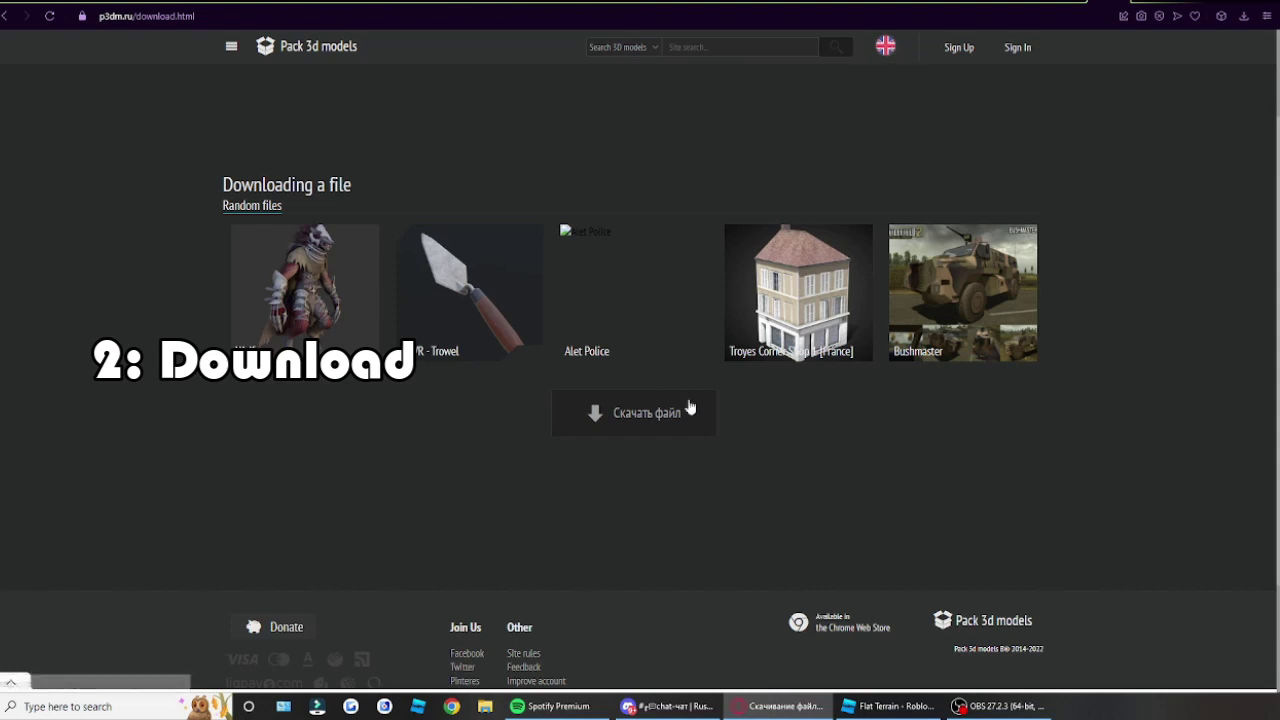
pyautogui.click(594, 410)
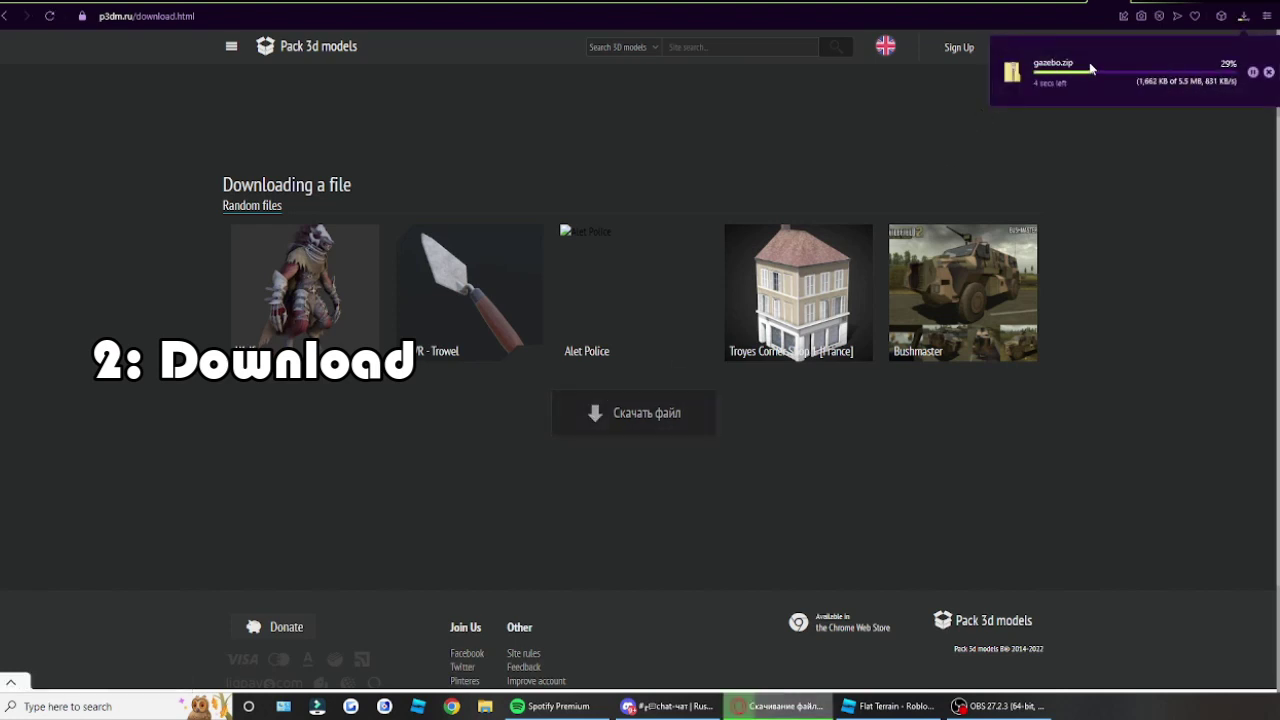
pyautogui.click(1244, 18)
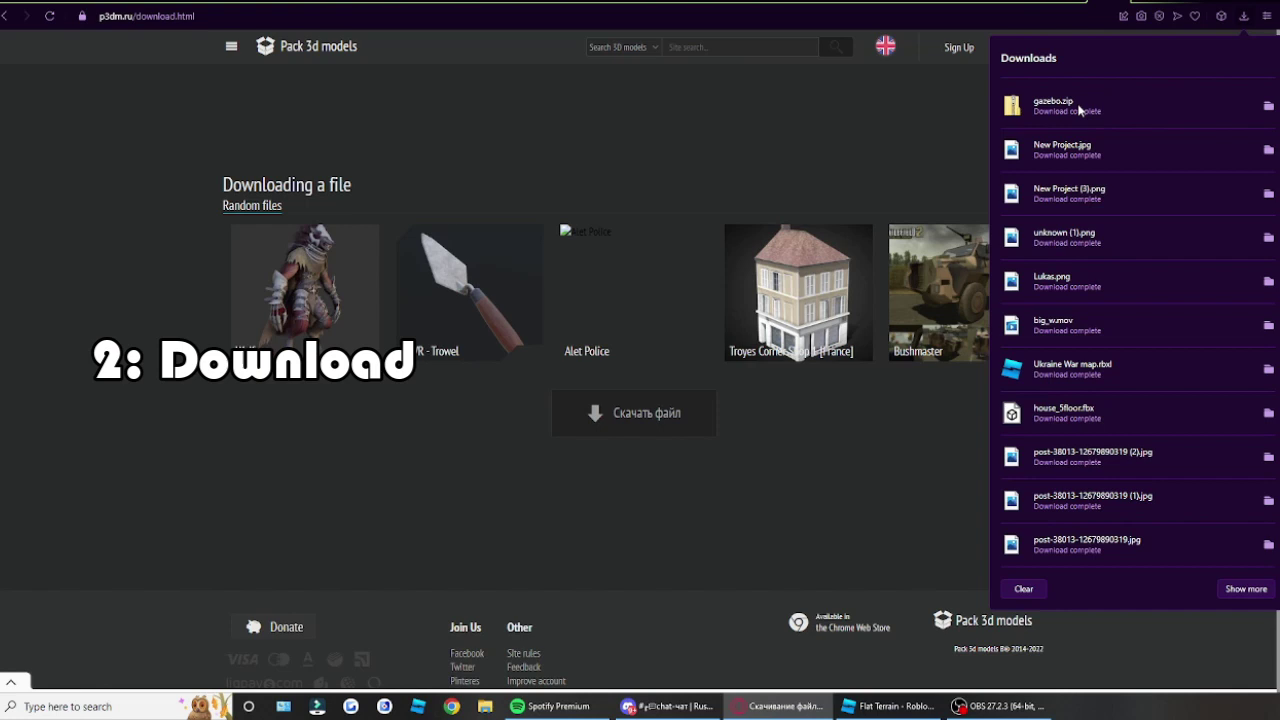
pyautogui.click(814, 529)
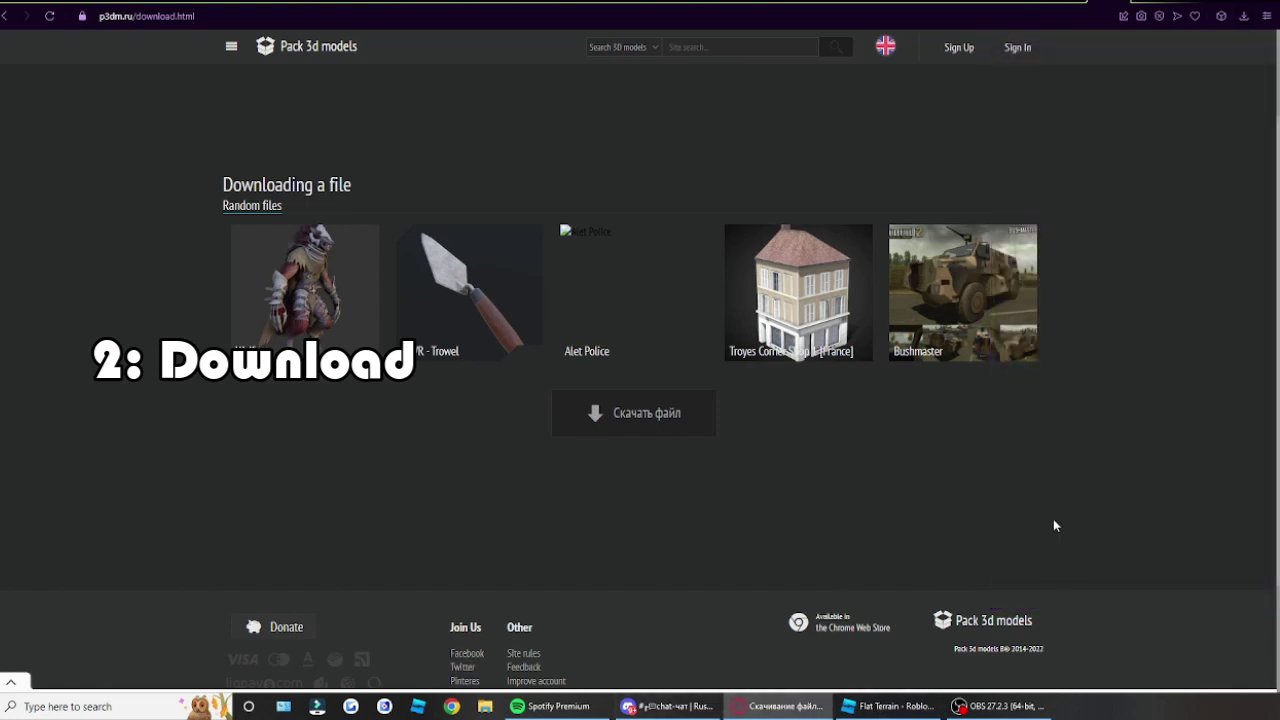
# Search the web for "rar extractor" in a new tab and open the Archive Extractor Online site
pyautogui.click(1146, 3)
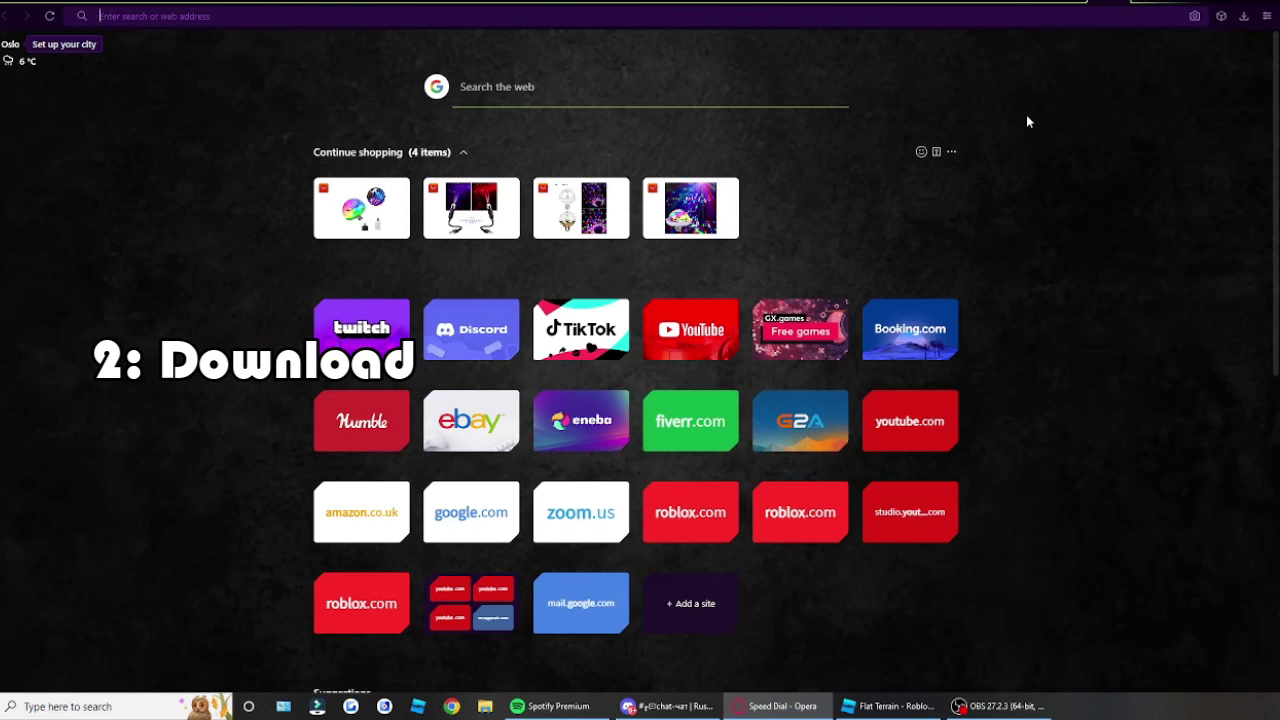
pyautogui.write('rar exr')
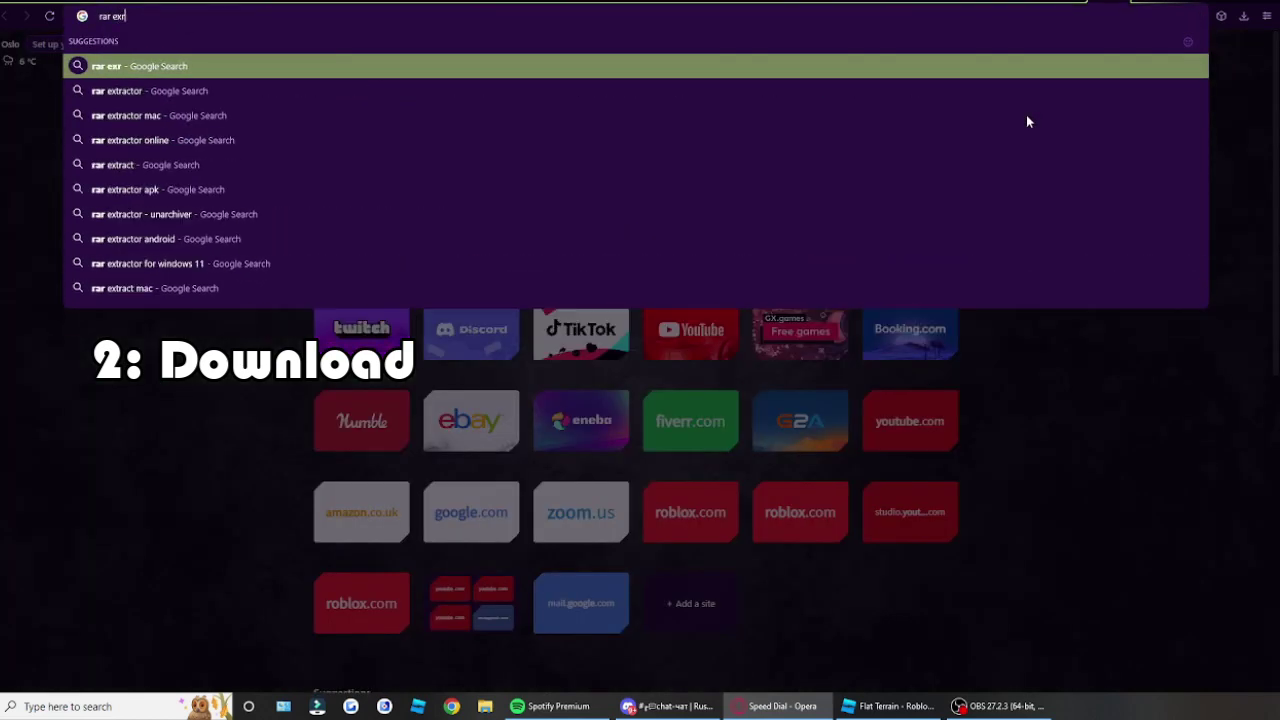
pyautogui.press('BackSpace')
pyautogui.write('tract')
pyautogui.press('BackSpace')
pyautogui.write('c')
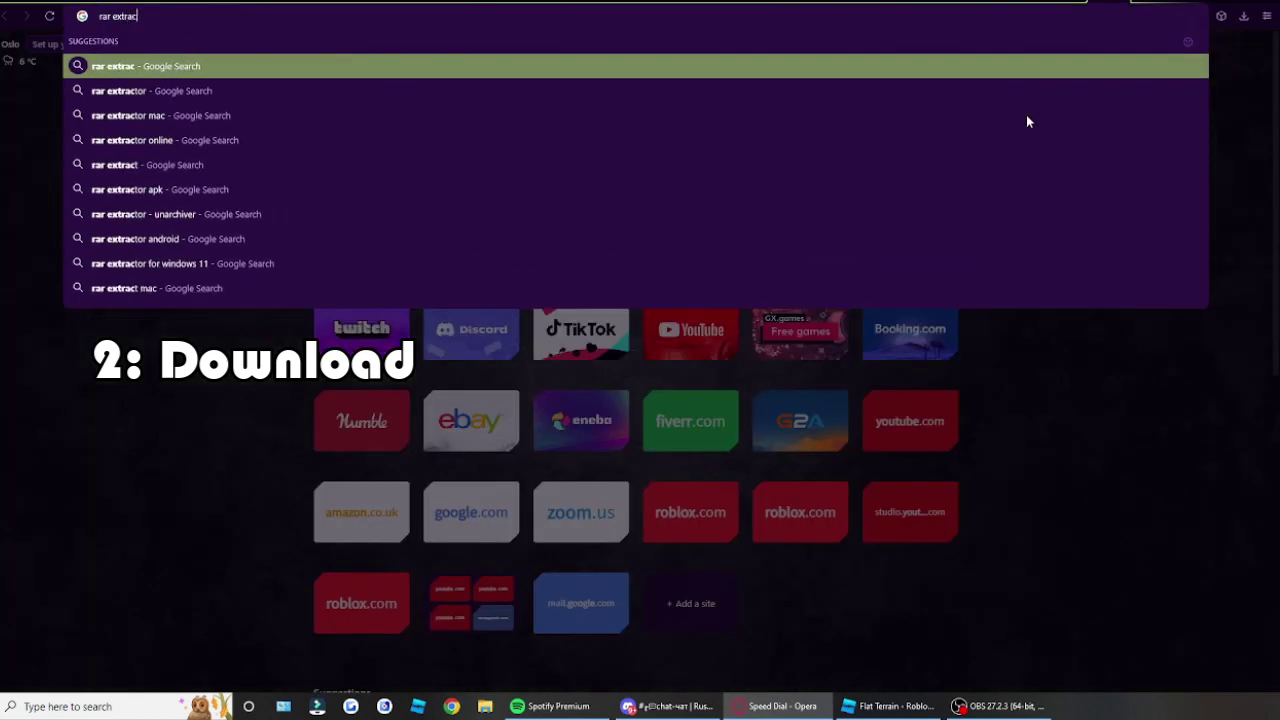
pyautogui.write('tor')
pyautogui.press('Return')
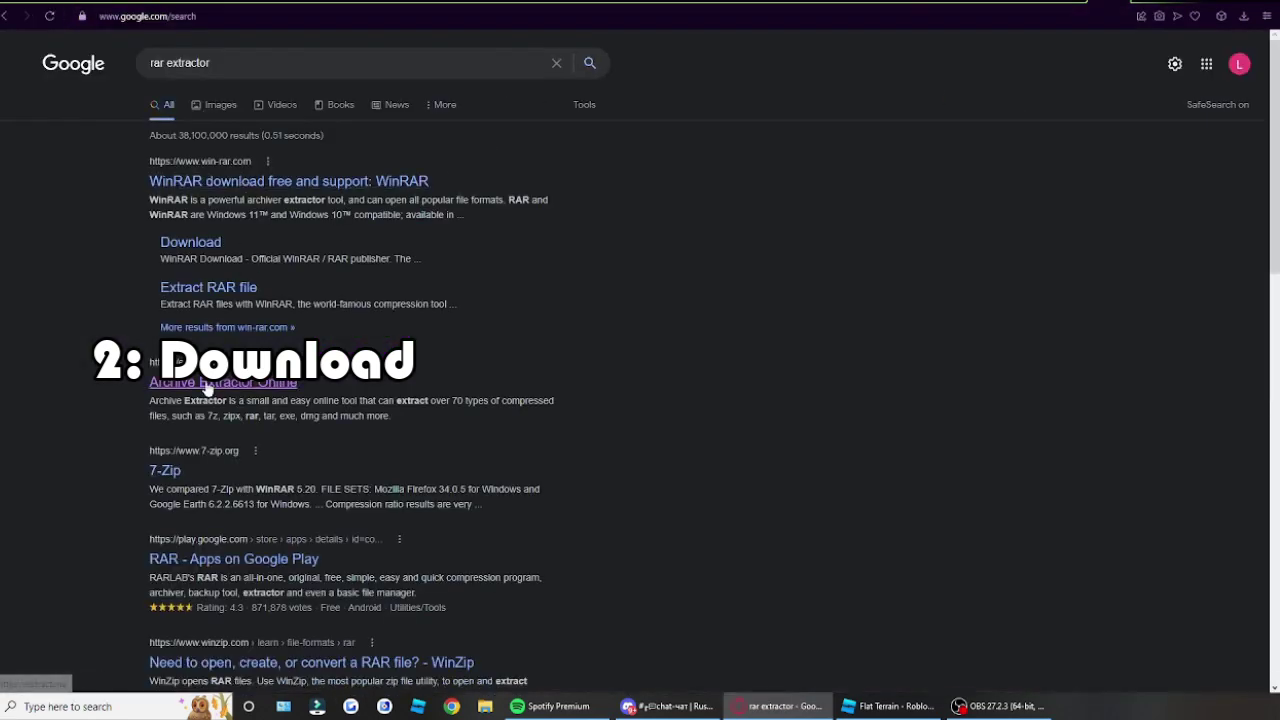
pyautogui.click(207, 389)
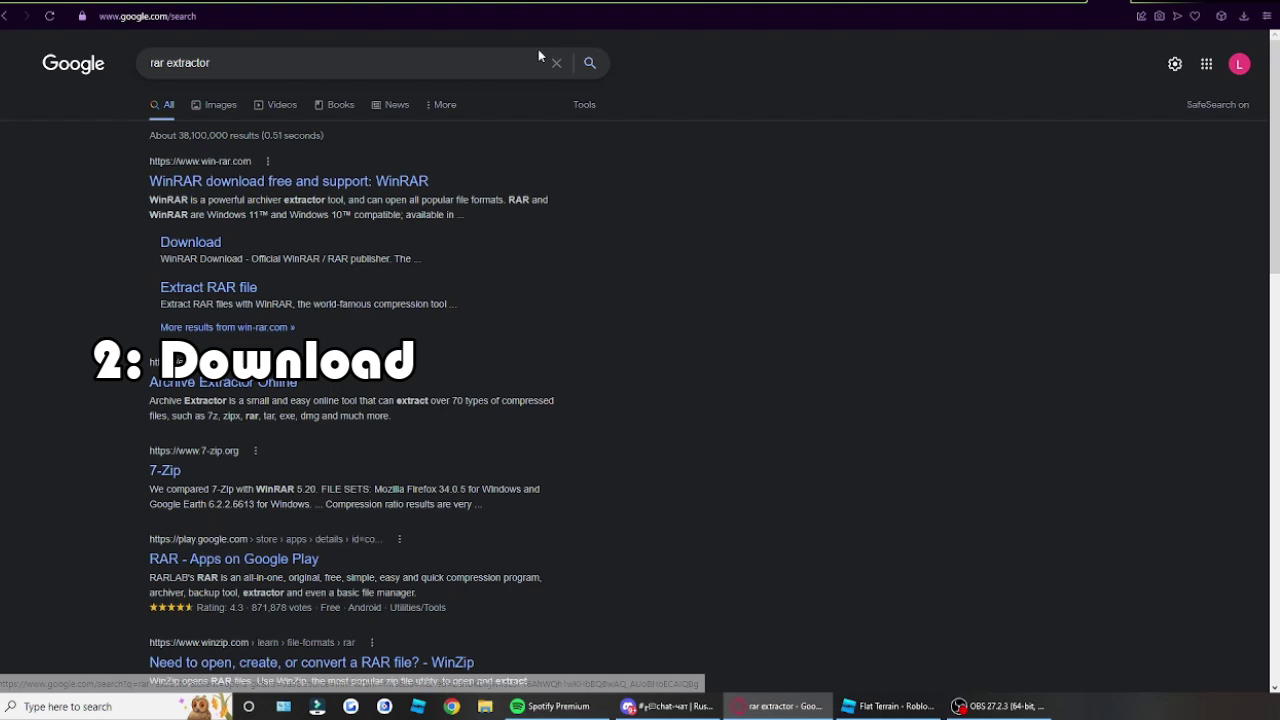
# Browse the recent downloads offered for extraction, and close the file chooser without picking one
pyautogui.click(640, 333)
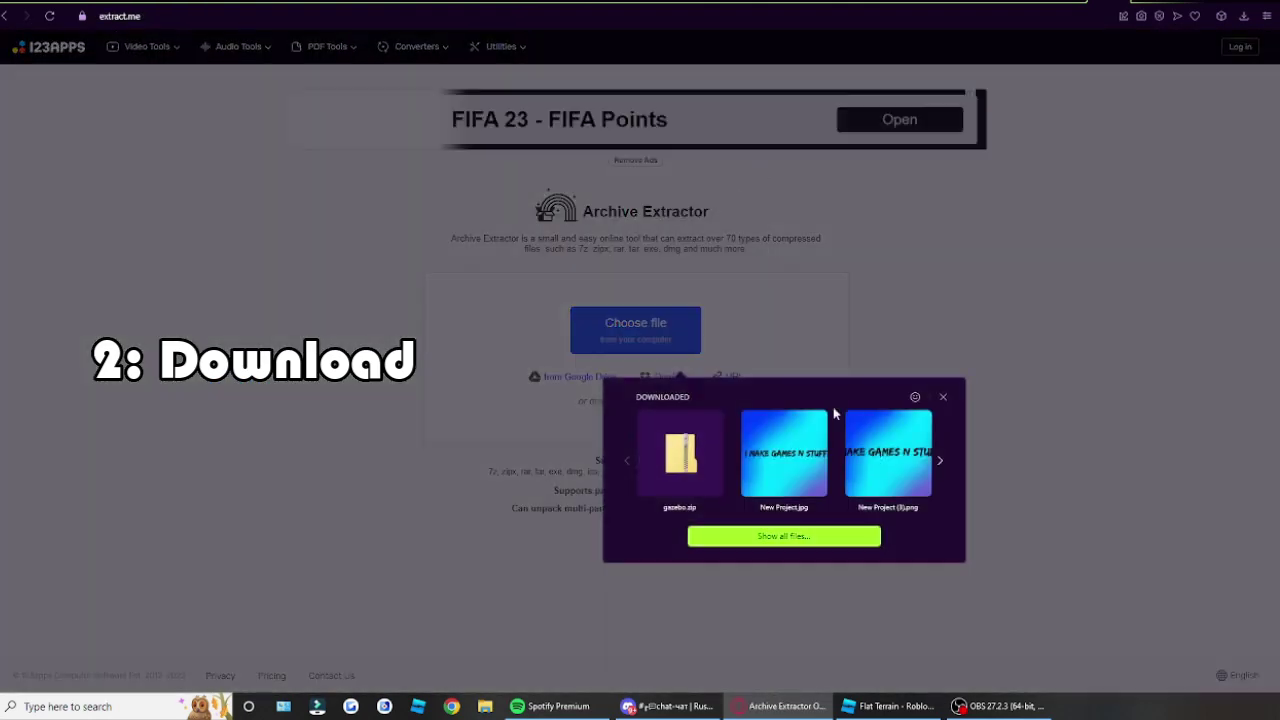
pyautogui.click(939, 461)
pyautogui.click(942, 459)
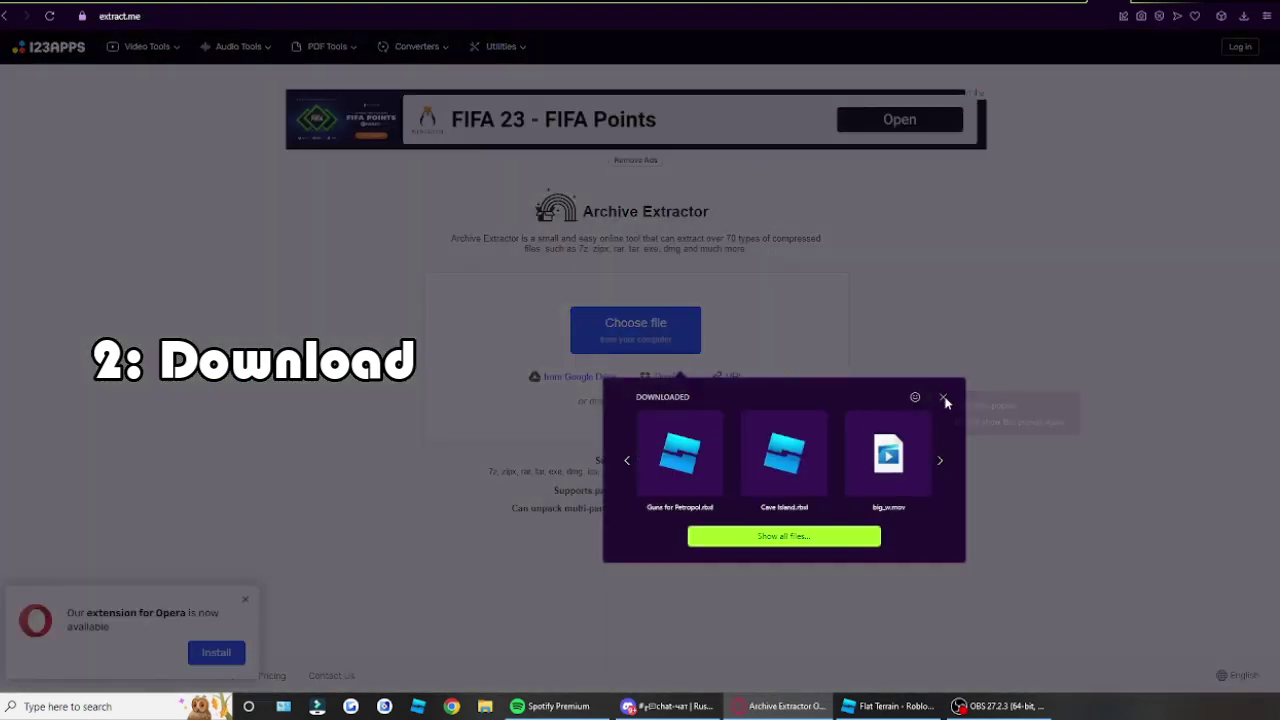
pyautogui.click(950, 405)
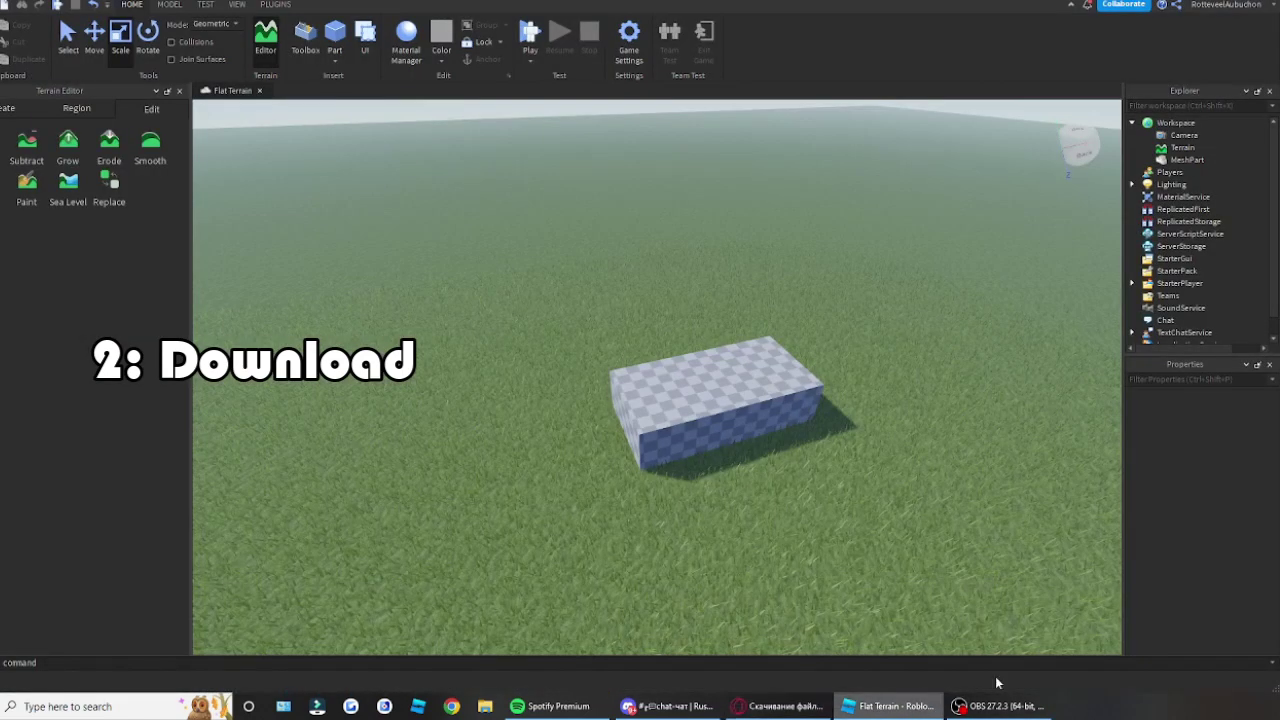
pyautogui.moveTo(654, 507); pyautogui.dragTo(654, 507, button='right')
pyautogui.scroll(5, 654, 507)
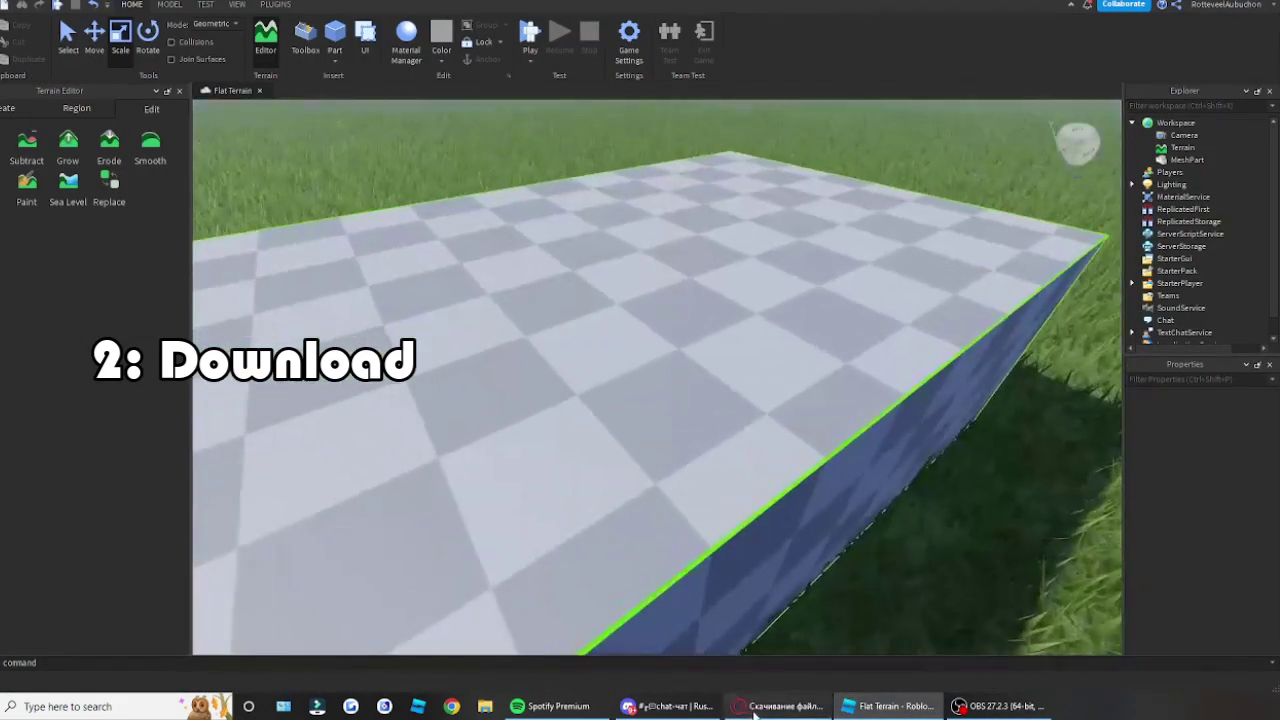
# Switch to the Opera browser, open the downloaded gazebo.zip and go into its gazebo folder
pyautogui.click(760, 707)
pyautogui.click(1243, 16)
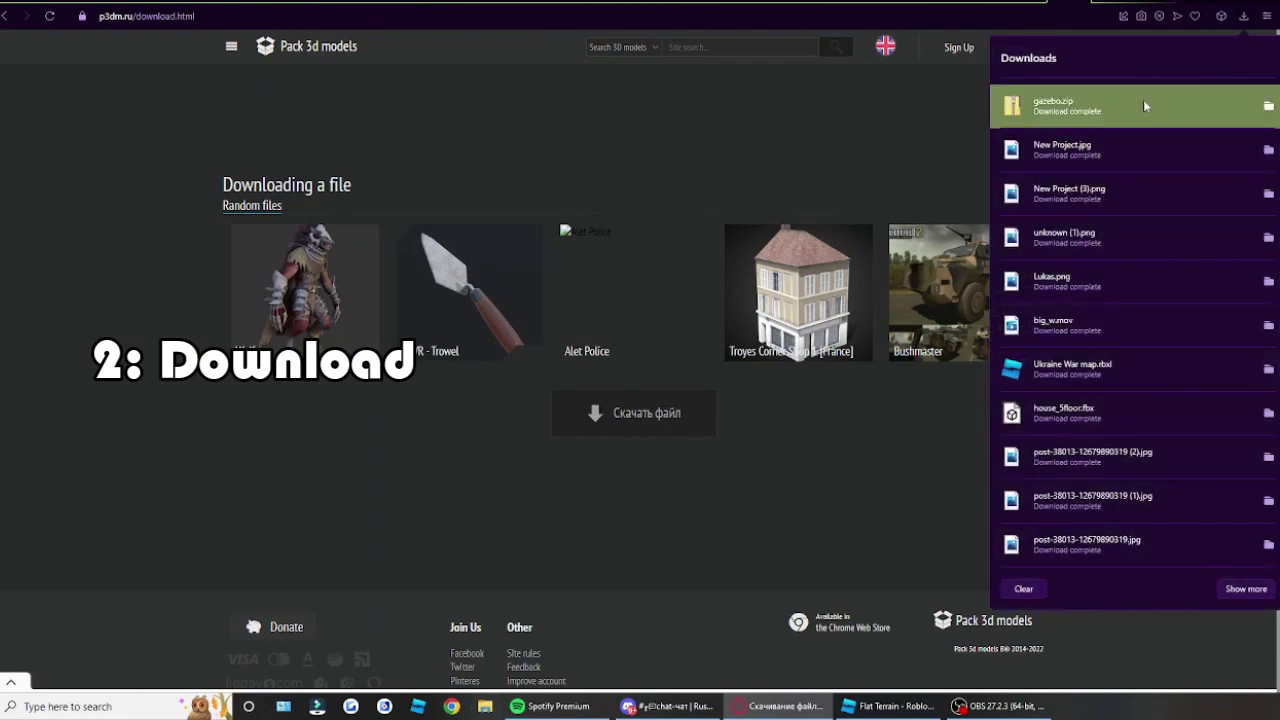
pyautogui.click(1145, 106)
pyautogui.moveTo(1012, 70); pyautogui.dragTo(680, 103)
pyautogui.doubleClick(437, 250)
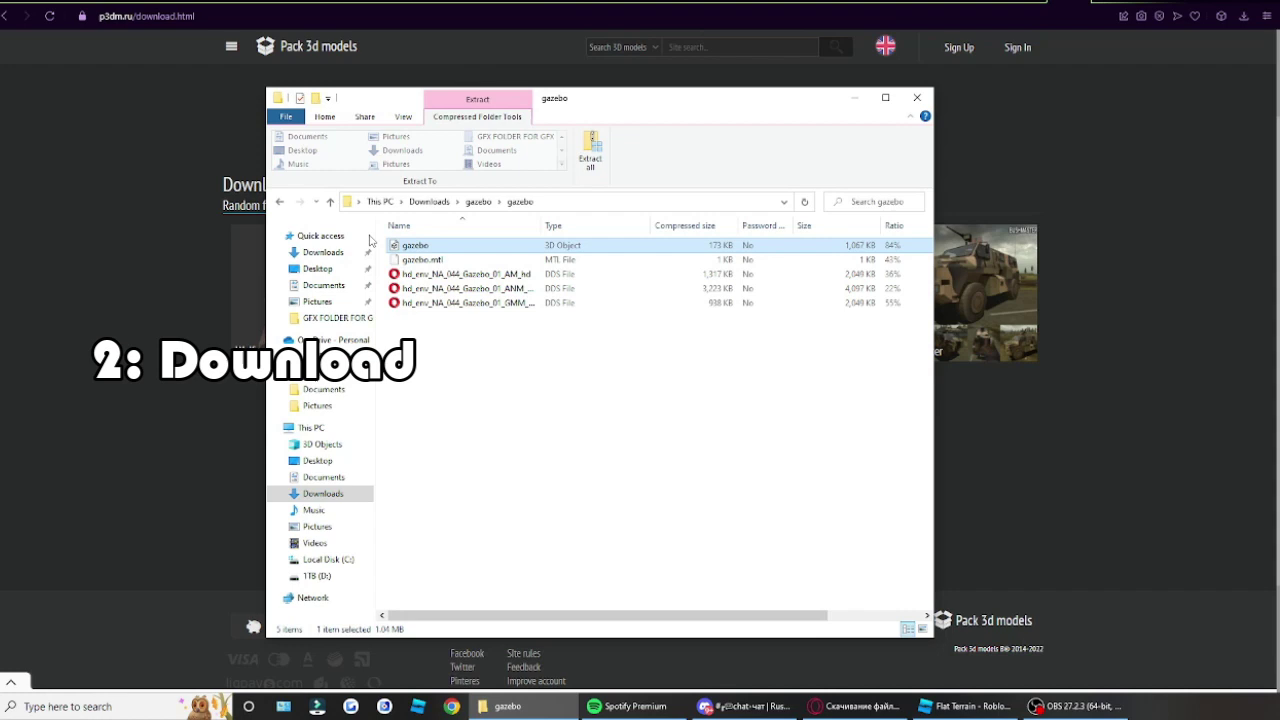
# Examine the gazebo 3D object and the three DDS texture files inside the archive's folder
pyautogui.moveTo(369, 240); pyautogui.dragTo(418, 252)
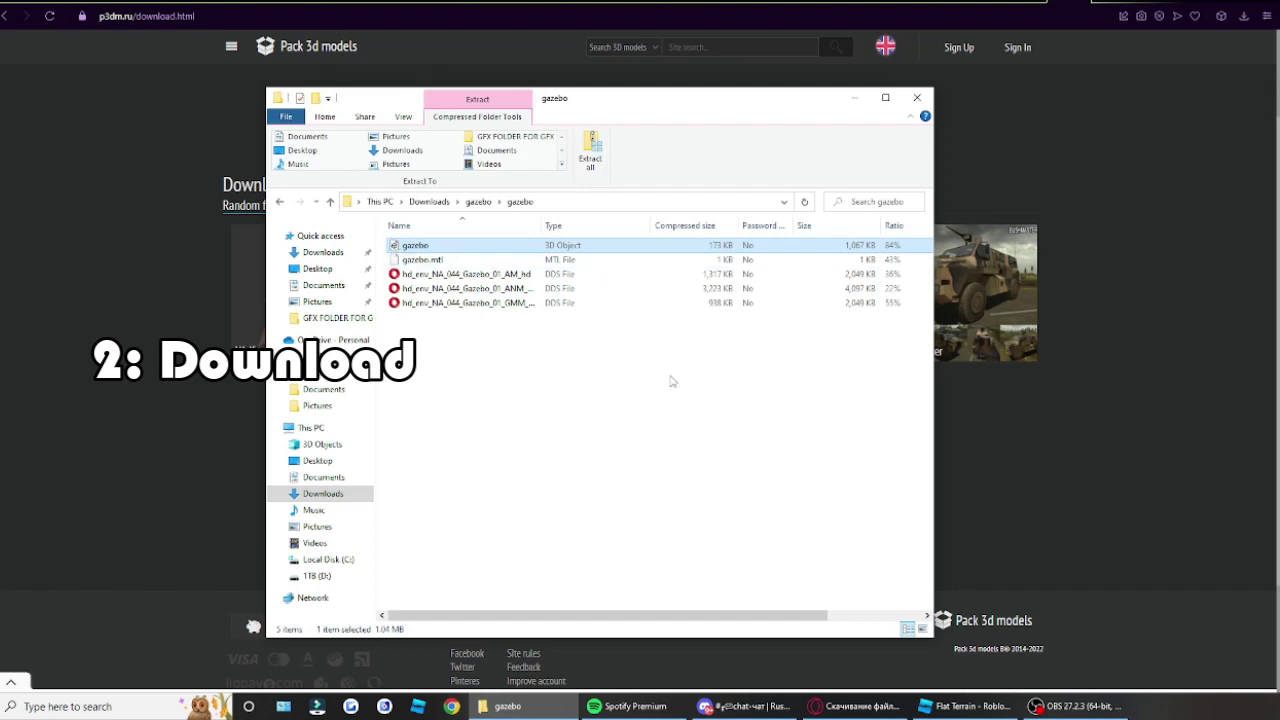
pyautogui.moveTo(716, 388); pyautogui.dragTo(428, 292)
pyautogui.click(546, 356)
pyautogui.keyDown('ctrl'); pyautogui.click(436, 275); pyautogui.keyUp('ctrl')
pyautogui.keyDown('ctrl'); pyautogui.click(438, 303); pyautogui.keyUp('ctrl')
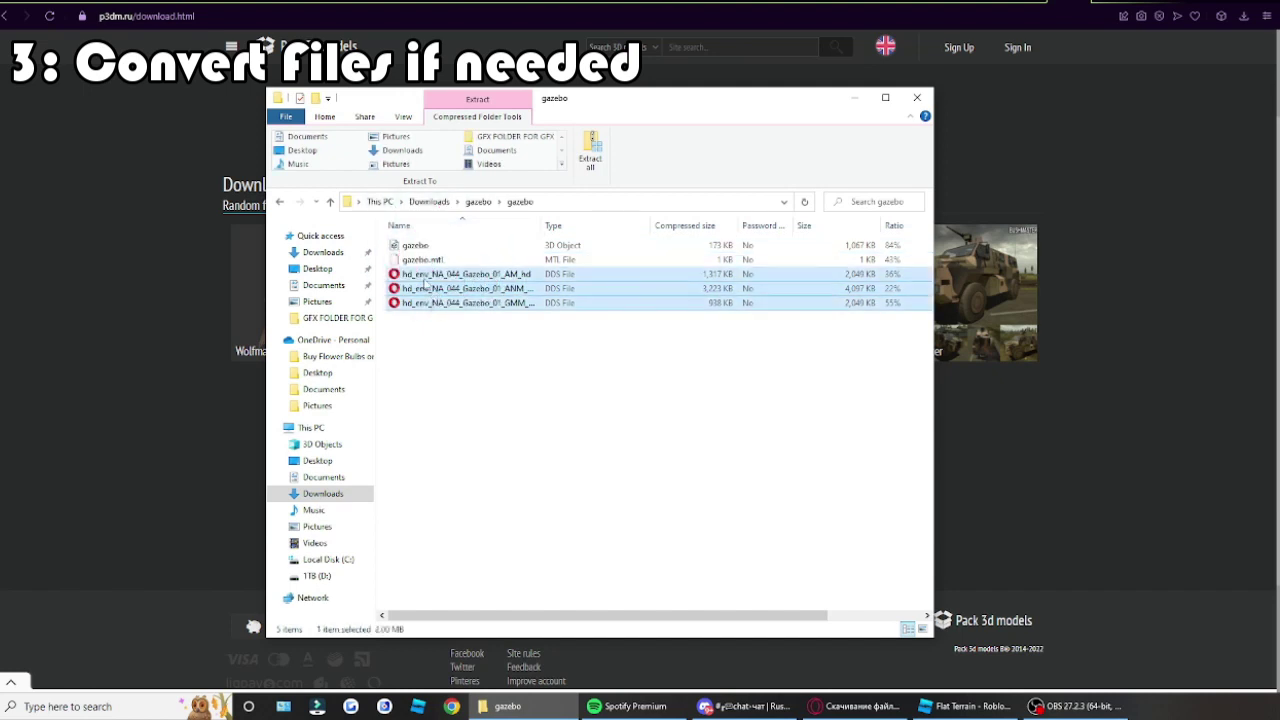
pyautogui.click(511, 349)
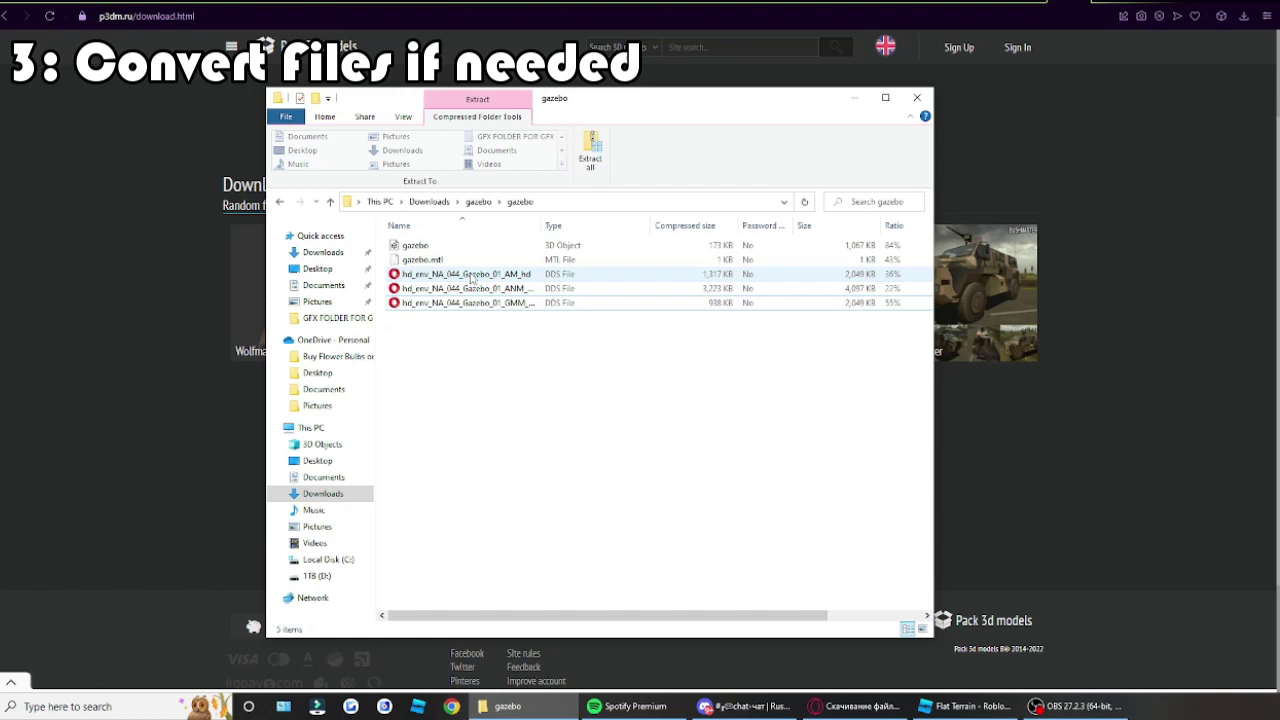
pyautogui.click(468, 276)
pyautogui.moveTo(468, 276); pyautogui.dragTo(412, 258)
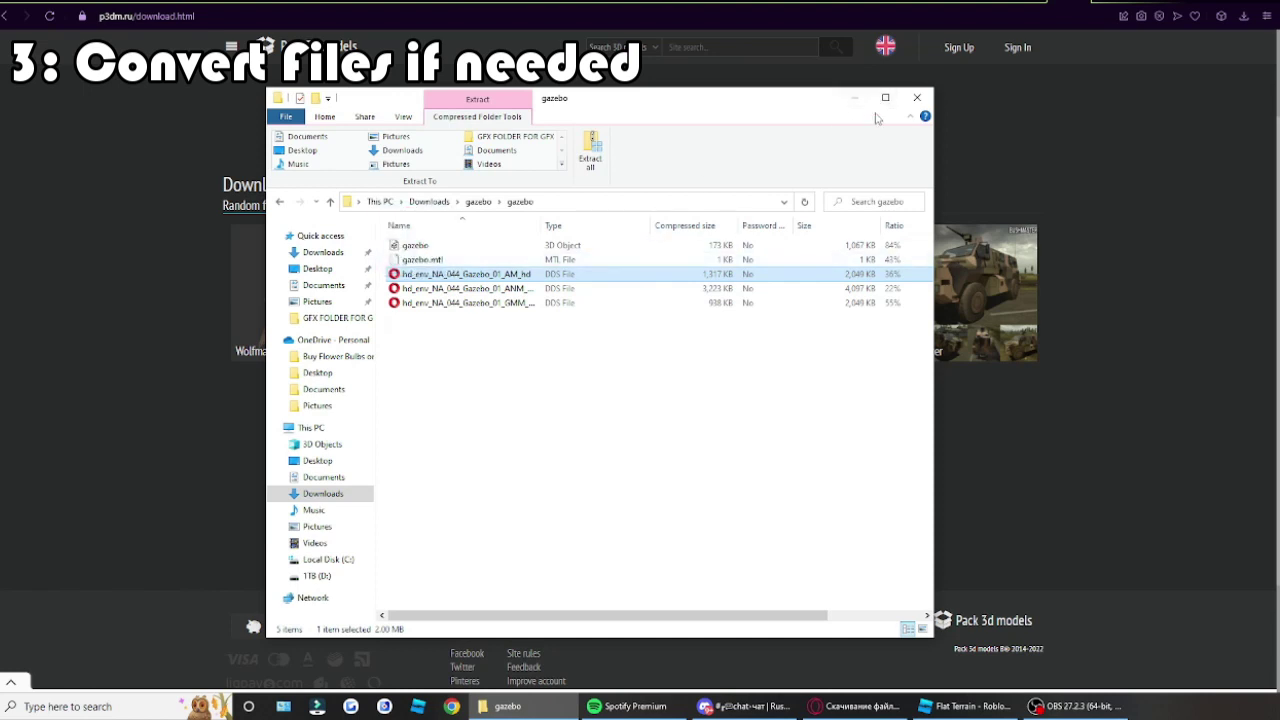
# Search the web for "image converter" in a new browser tab and open the Image converter to JPG result
pyautogui.click(1152, 4)
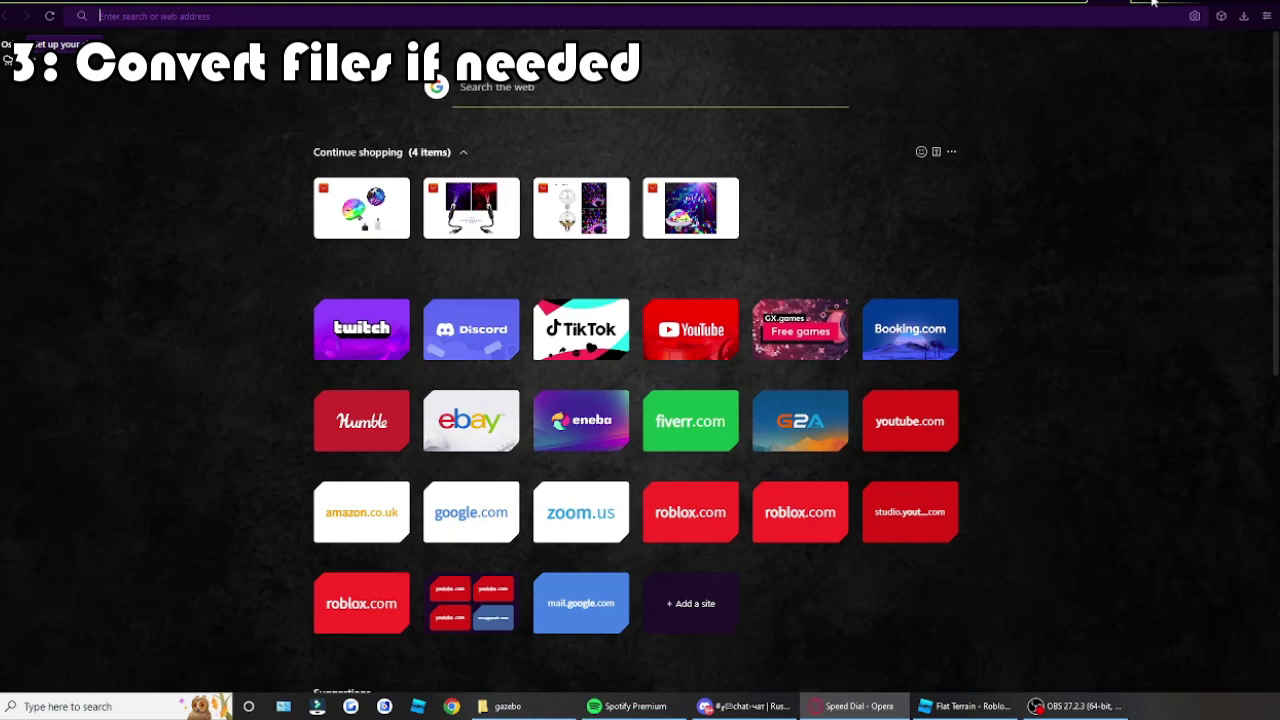
pyautogui.write('image conve')
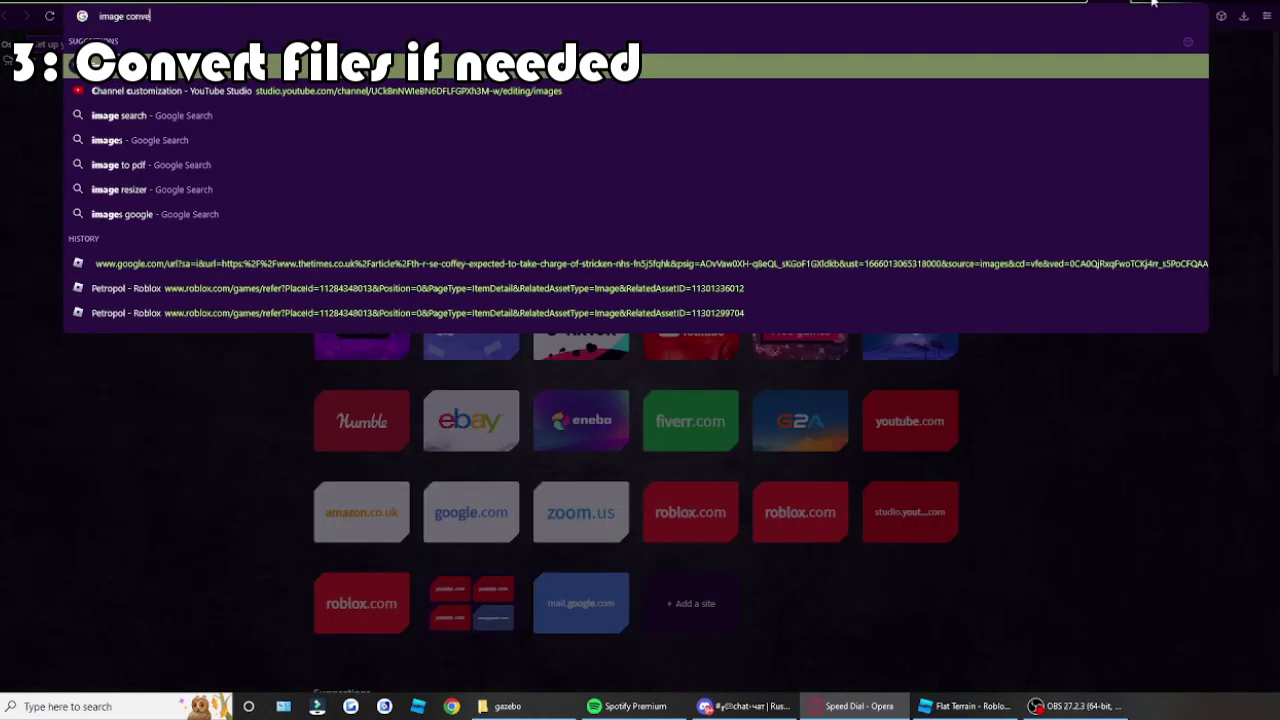
pyautogui.write('rter')
pyautogui.press('Return')
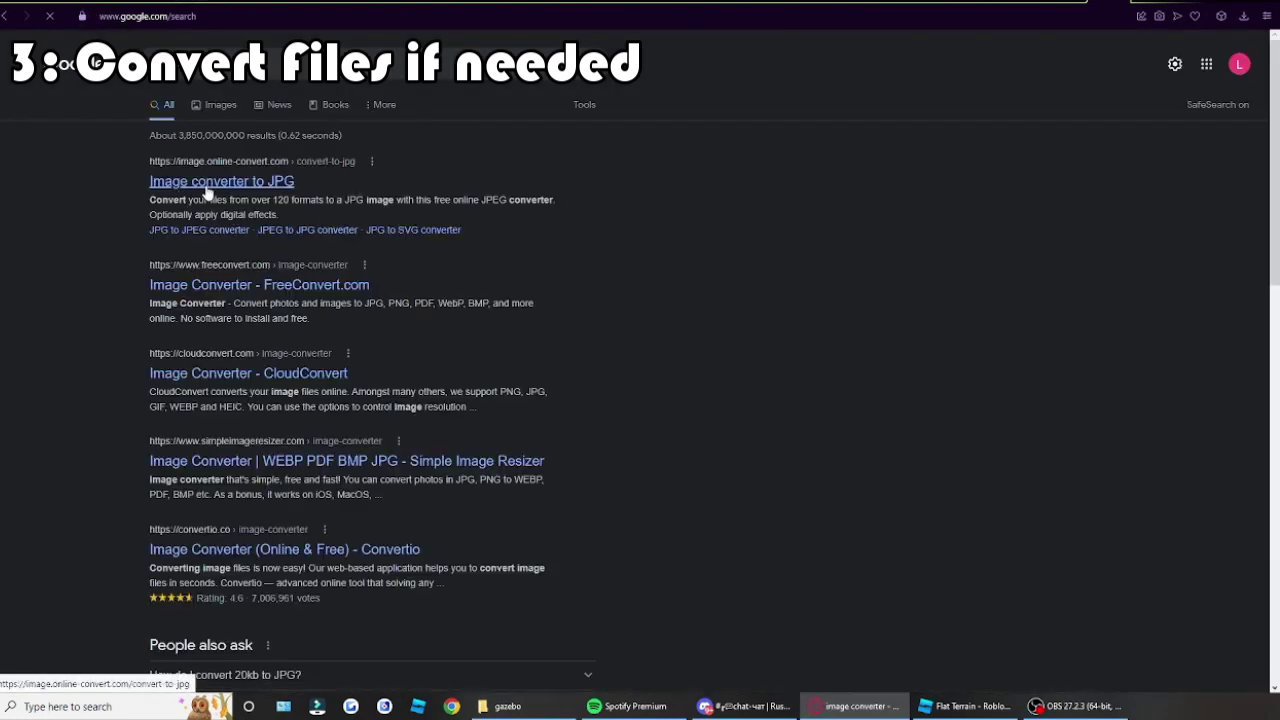
pyautogui.click(207, 190)
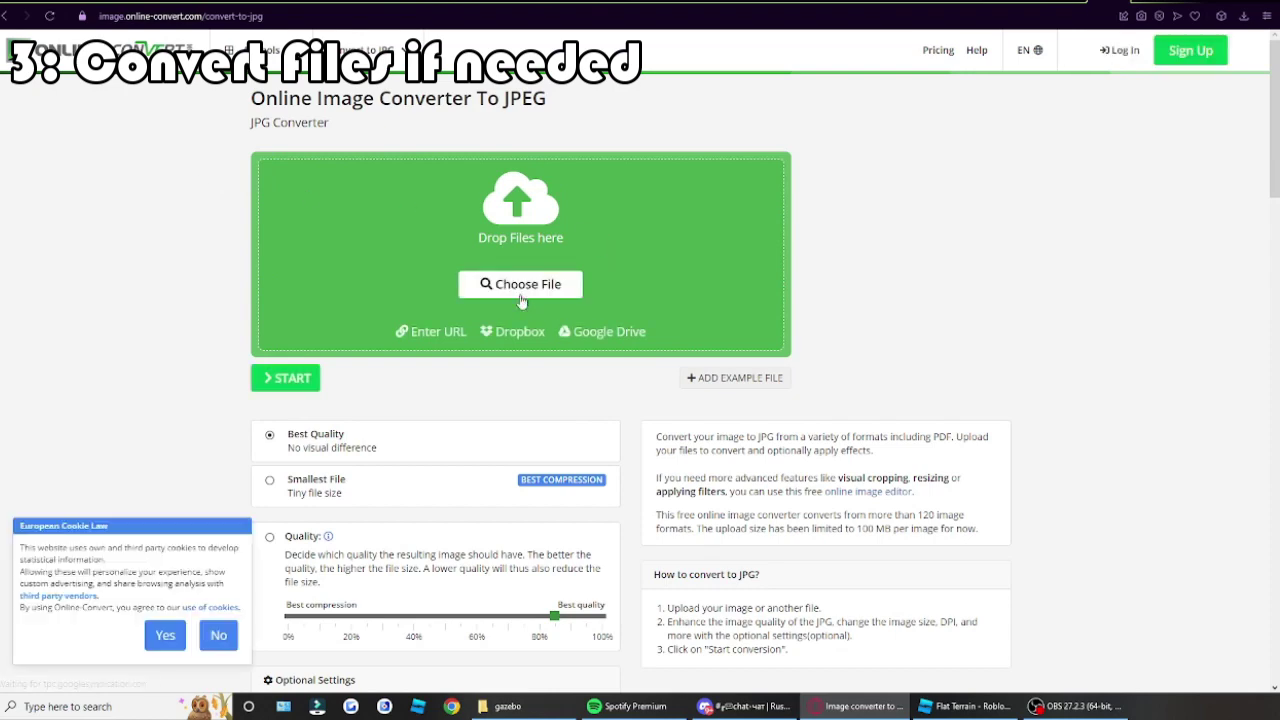
# Copy the DDS texture hd_env_NA_044_Gazebo_01_AM_hd from the archive into Downloads and upload it to the JPG converter
pyautogui.click(524, 288)
pyautogui.click(567, 463)
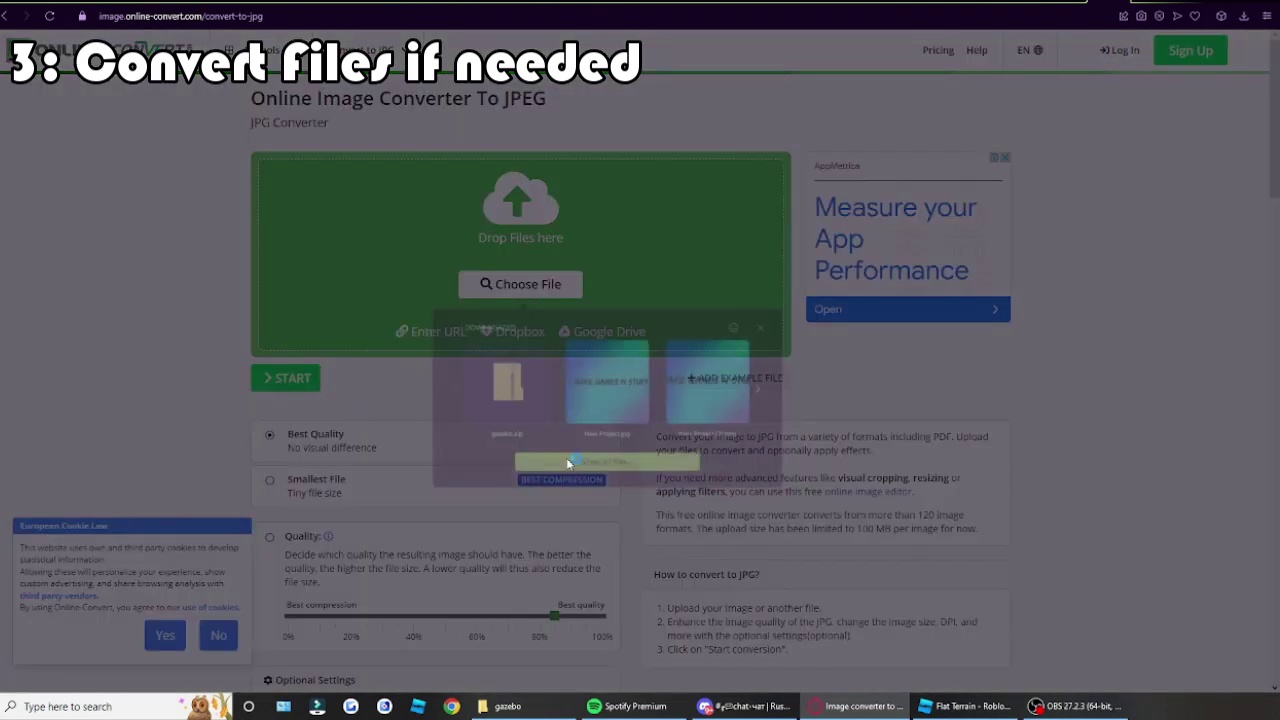
pyautogui.click(520, 706)
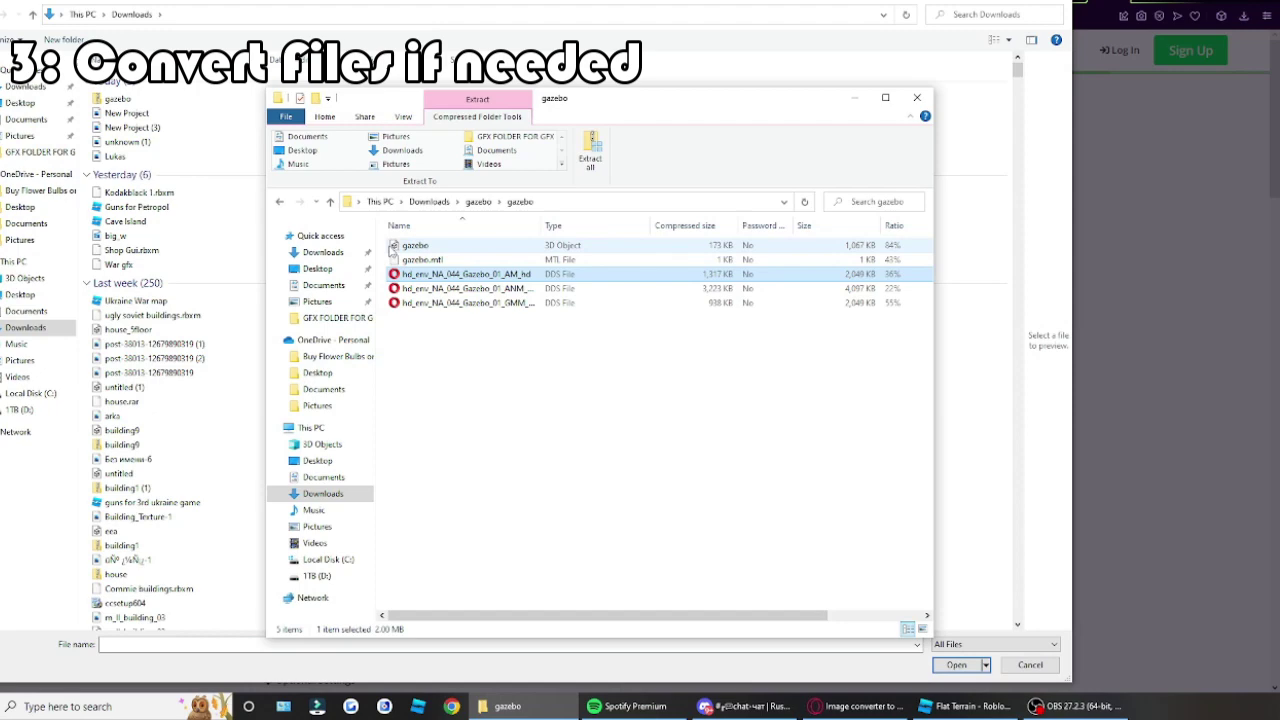
pyautogui.moveTo(605, 98); pyautogui.dragTo(976, 116)
pyautogui.moveTo(988, 292); pyautogui.dragTo(150, 170)
pyautogui.click(150, 170)
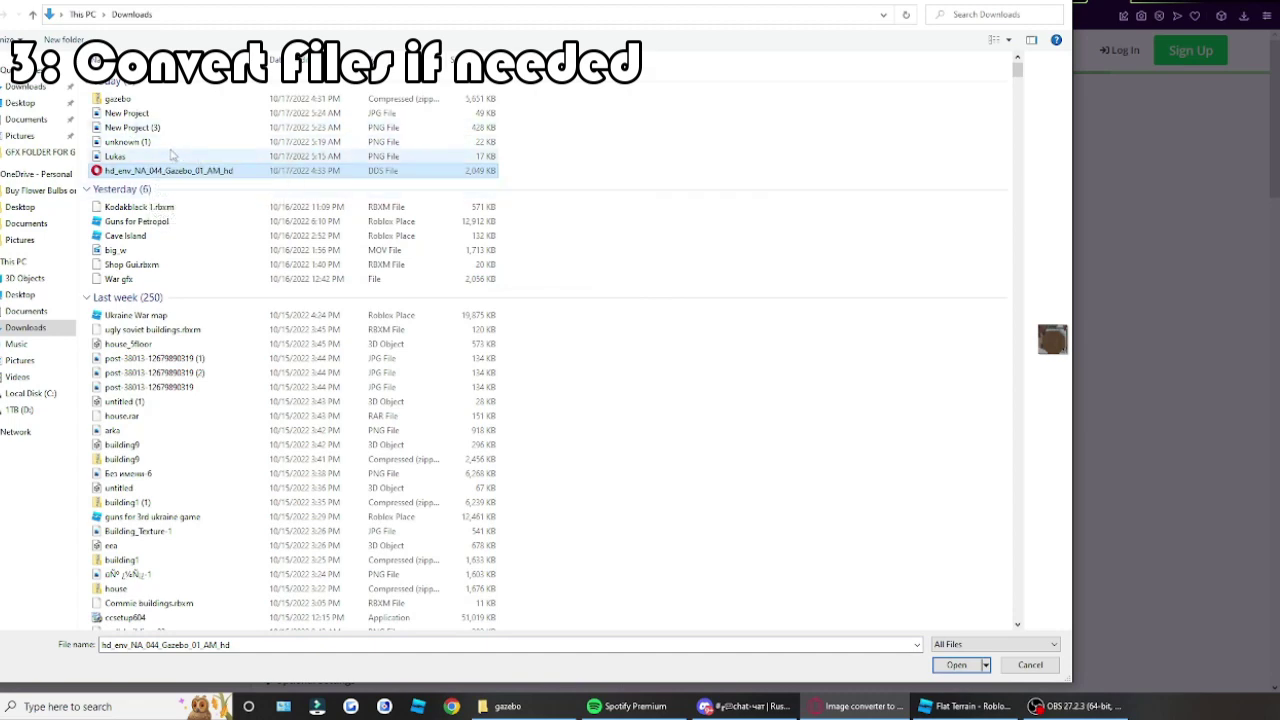
pyautogui.doubleClick(131, 170)
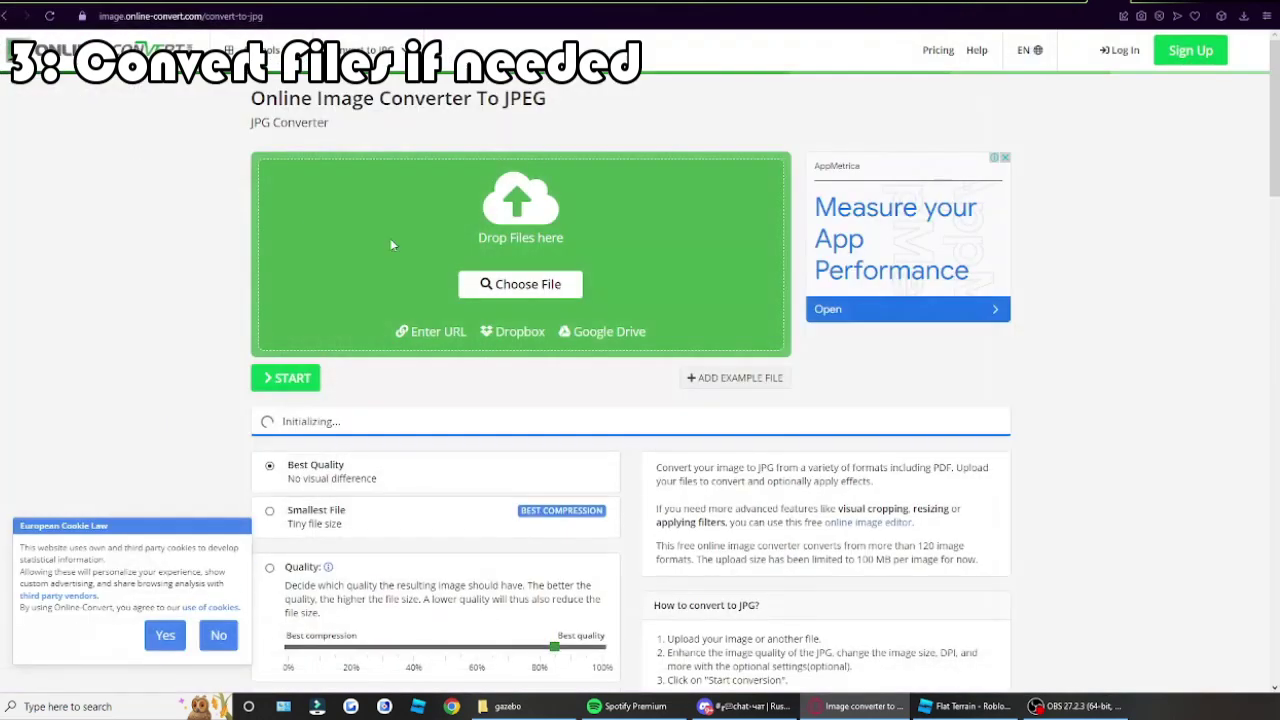
# Convert the uploaded texture to JPG and download the result, checking the image in the photo viewer
pyautogui.click(284, 377)
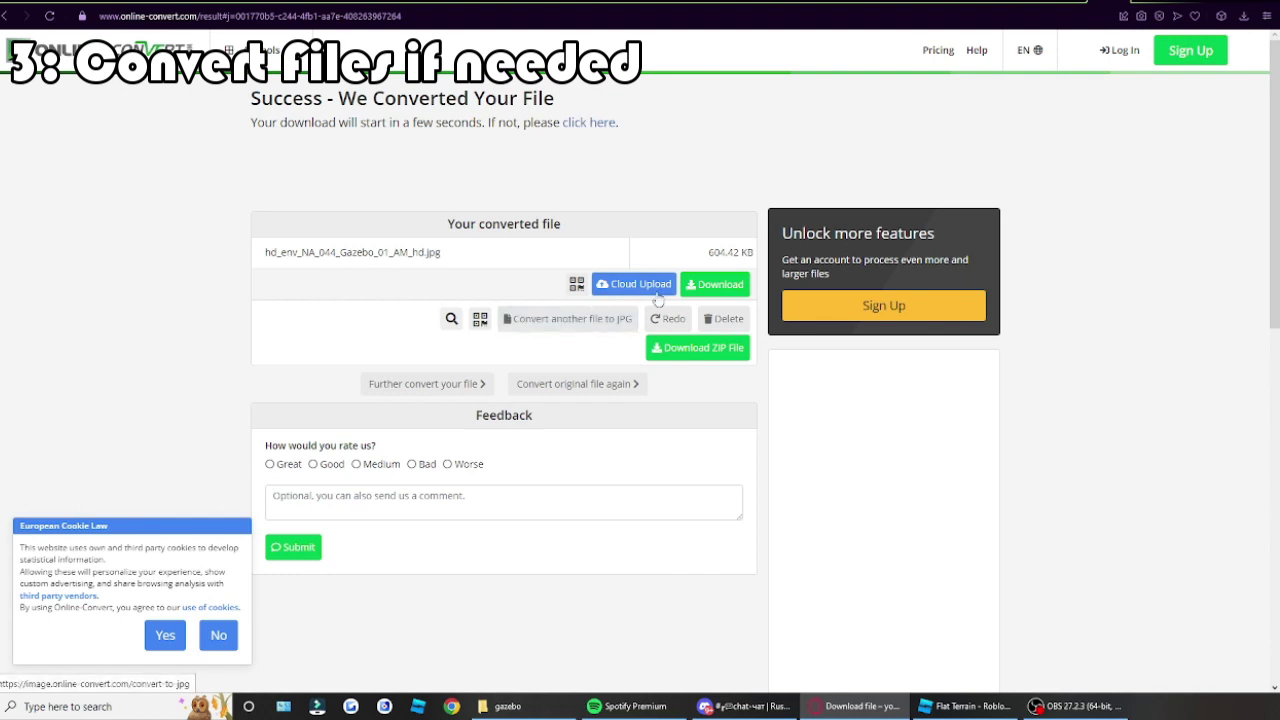
pyautogui.click(722, 287)
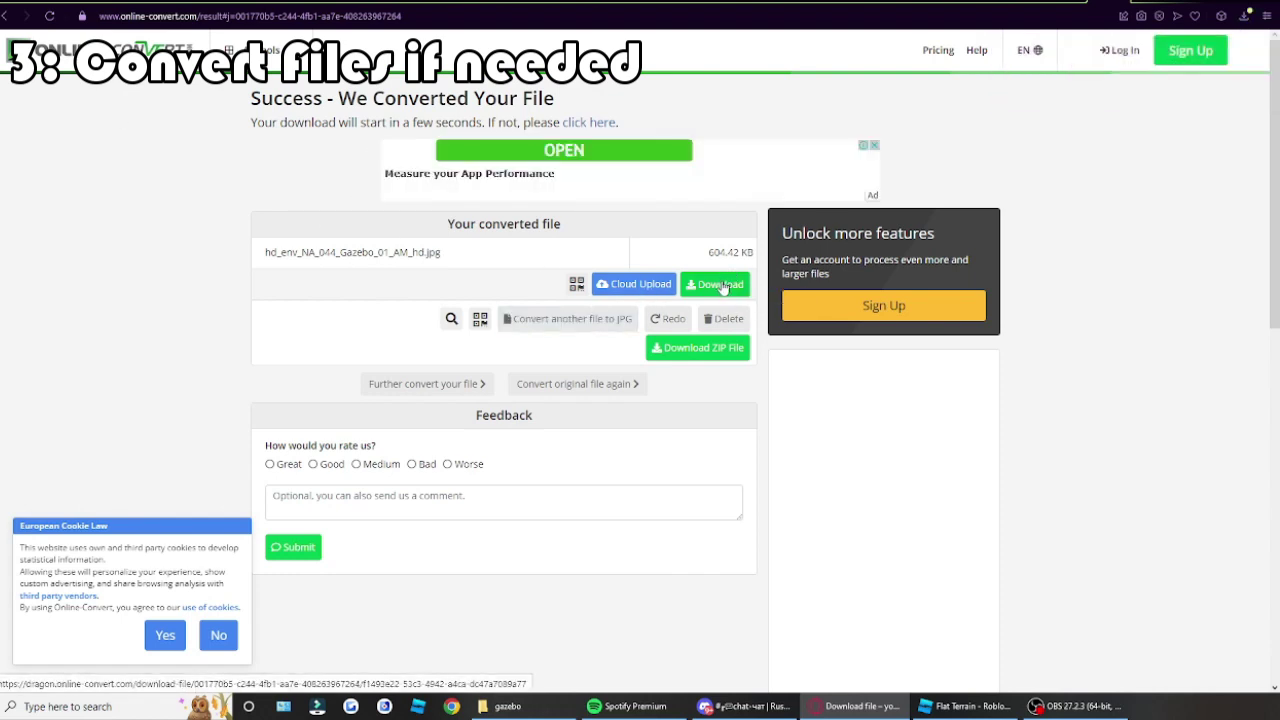
pyautogui.click(1101, 70)
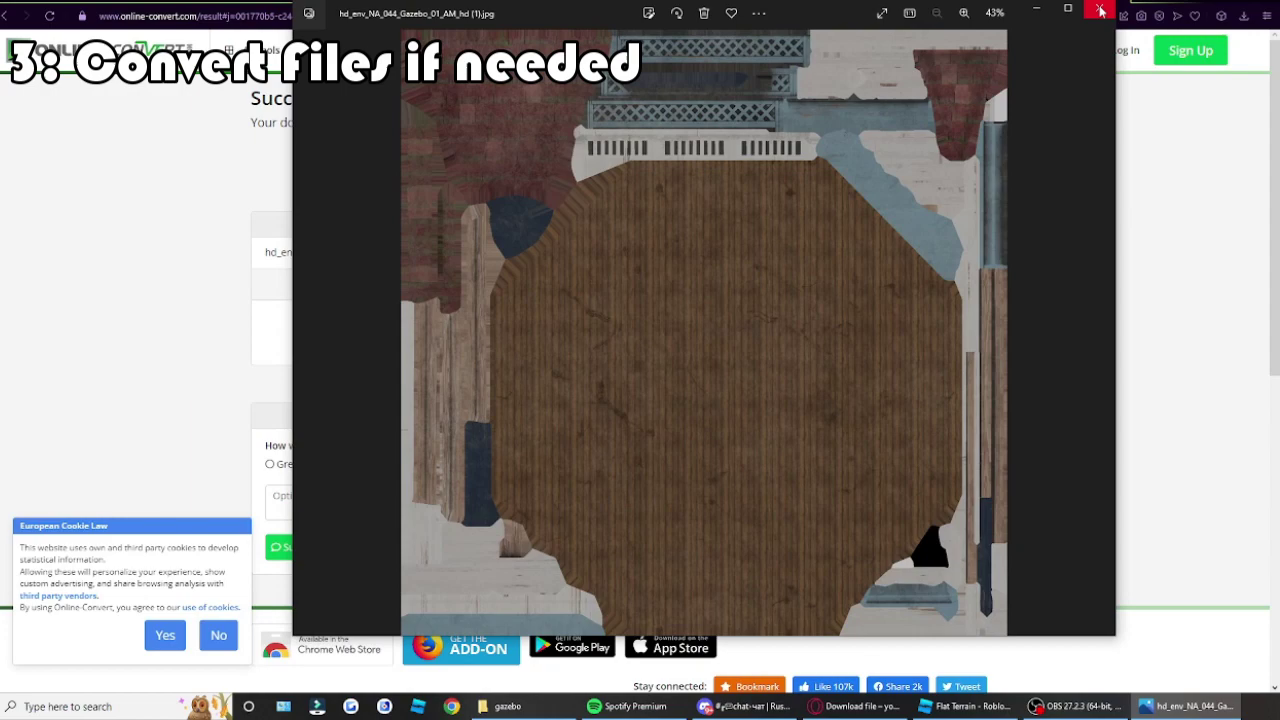
pyautogui.click(1099, 9)
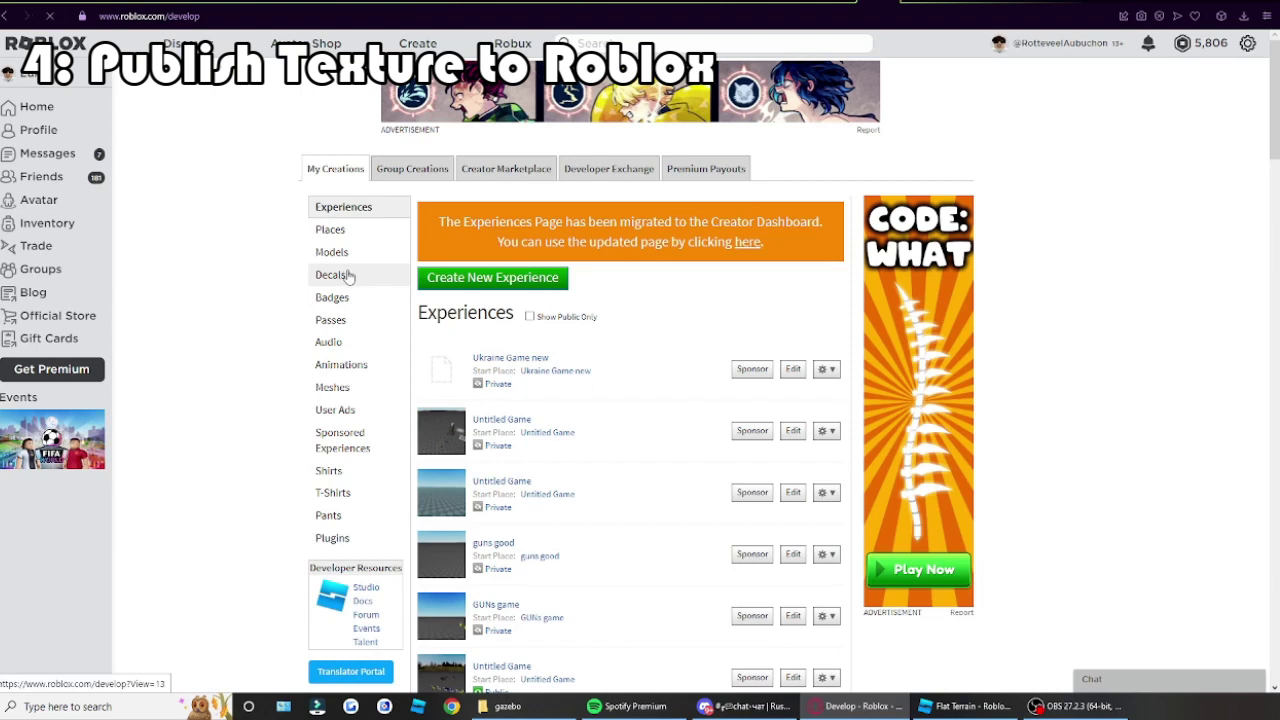
# Upload the converted gazebo texture JPG to Roblox as a decal named Test
pyautogui.click(333, 275)
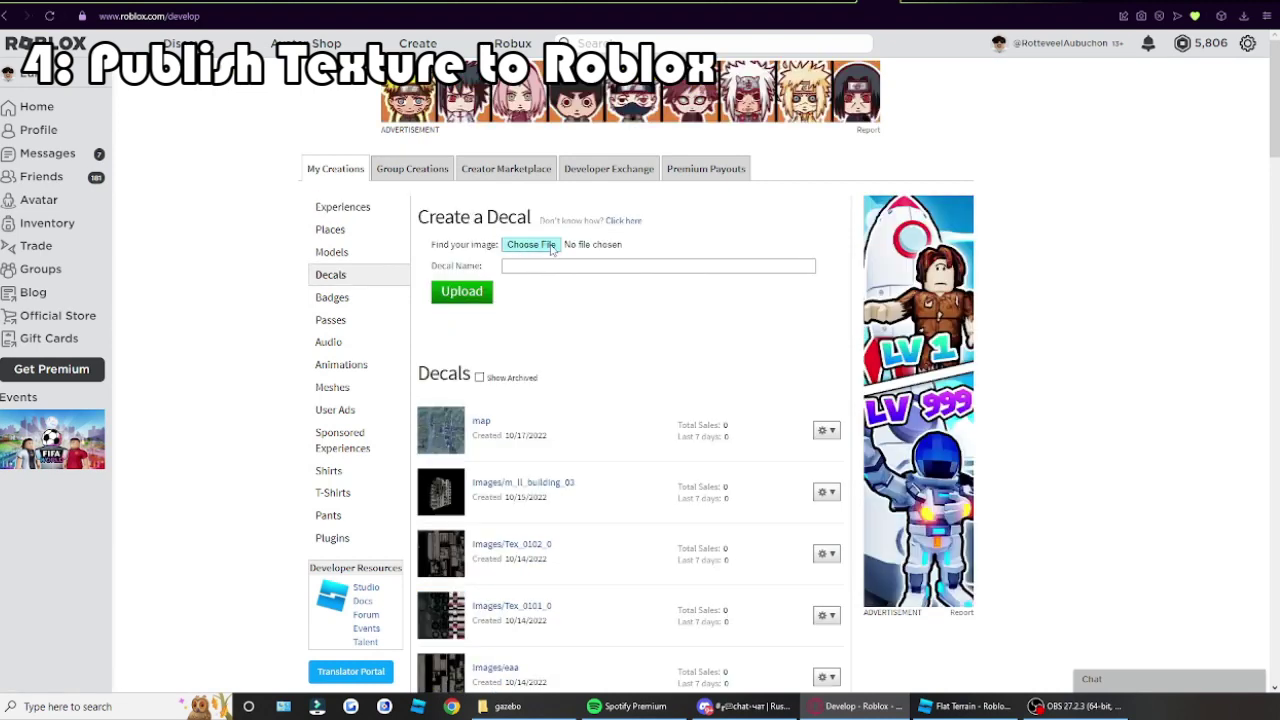
pyautogui.click(516, 246)
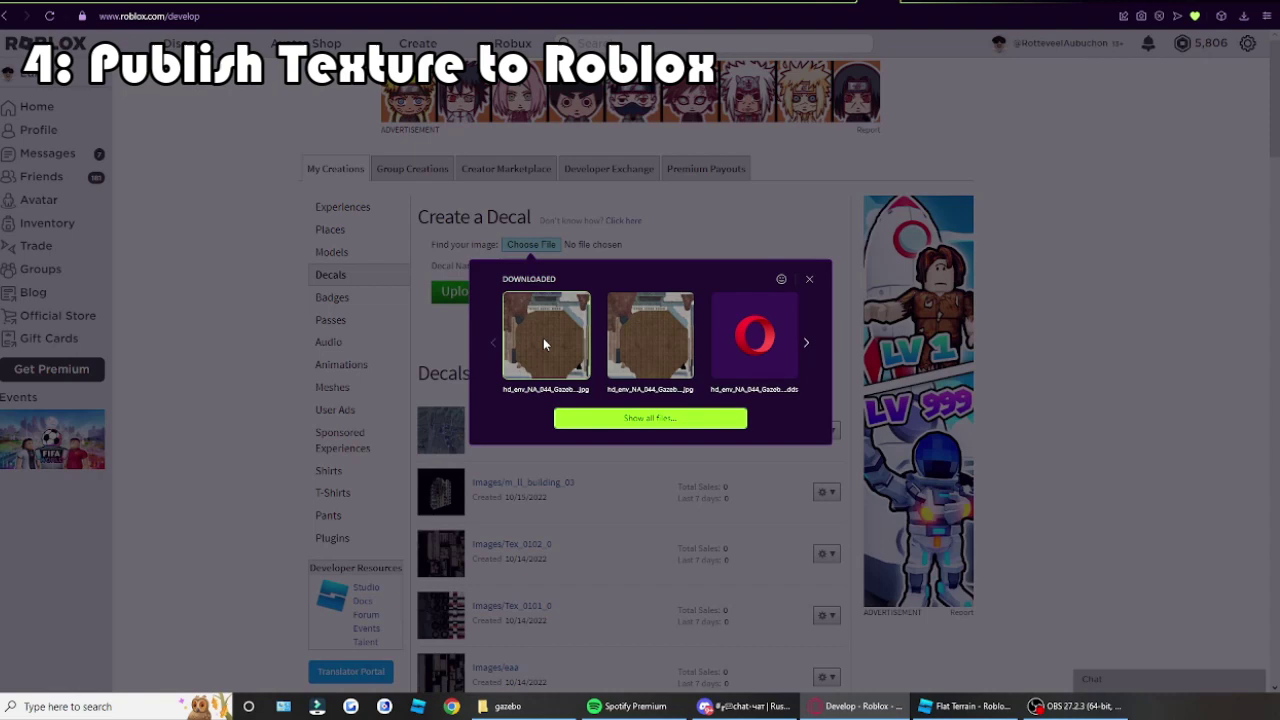
pyautogui.click(566, 332)
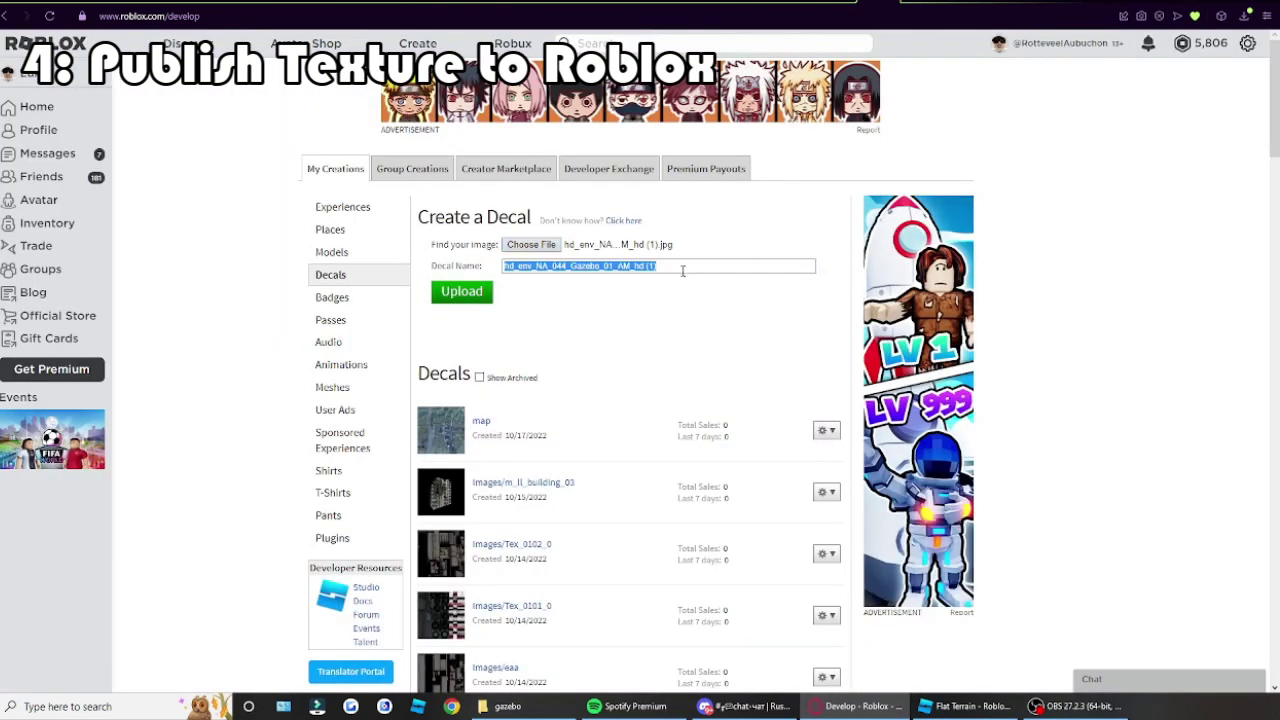
pyautogui.write('Te')
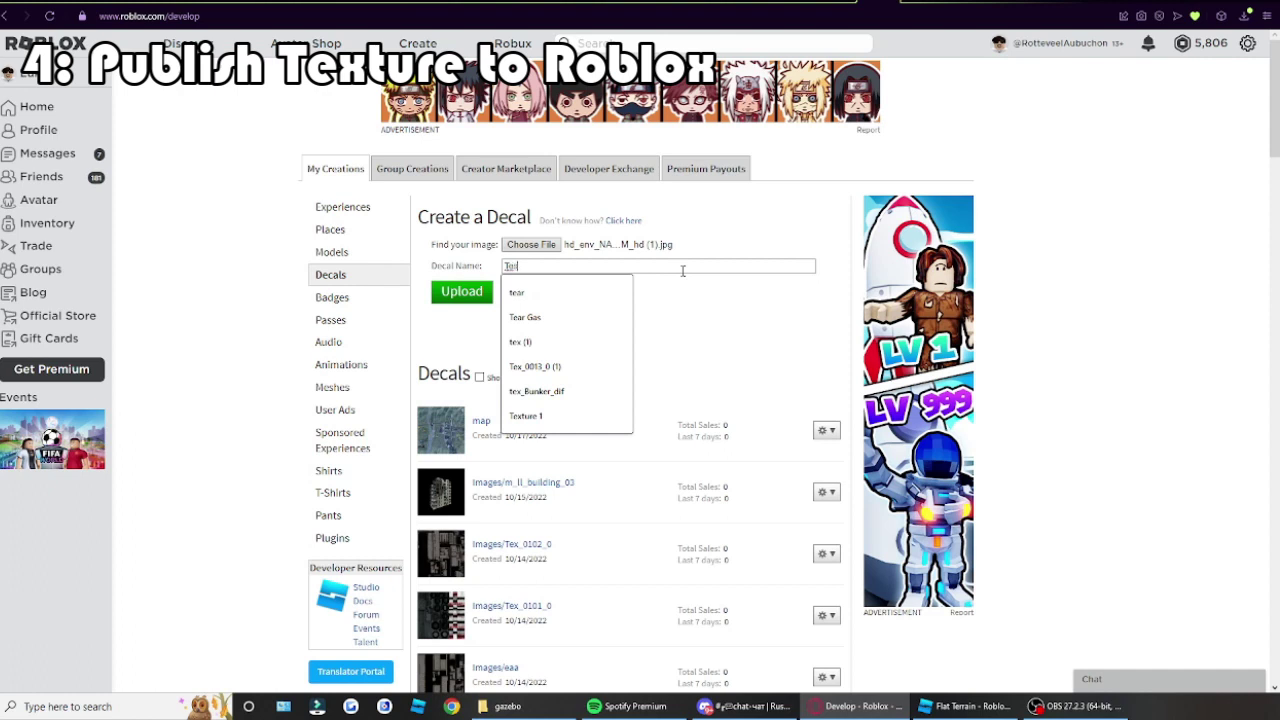
pyautogui.write('st')
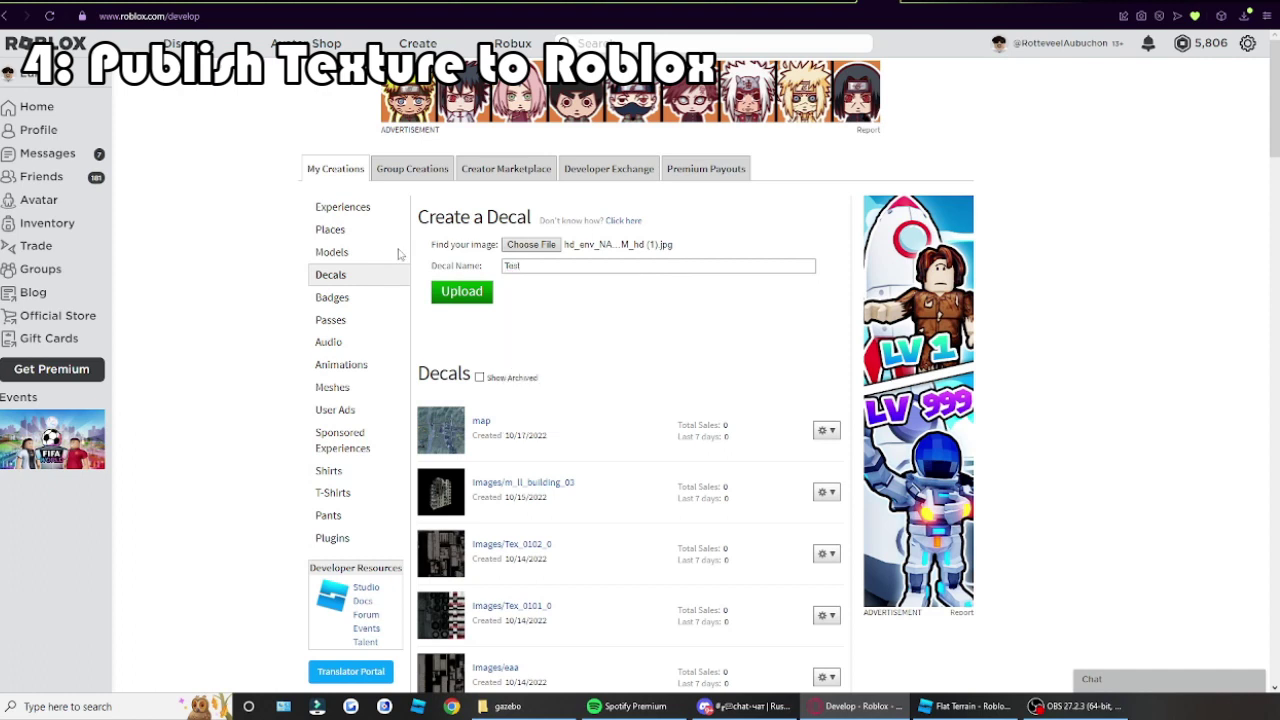
pyautogui.click(462, 292)
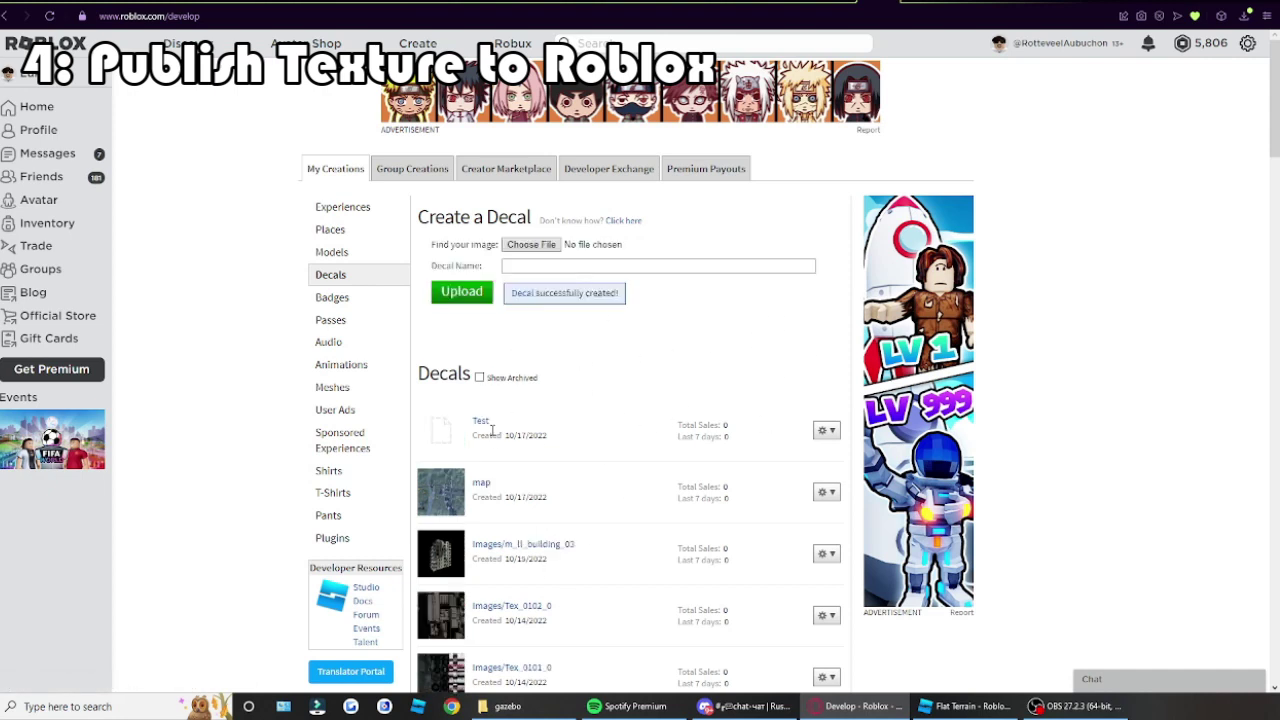
# Open the newly created Test decal's page and copy its web address
pyautogui.click(481, 421)
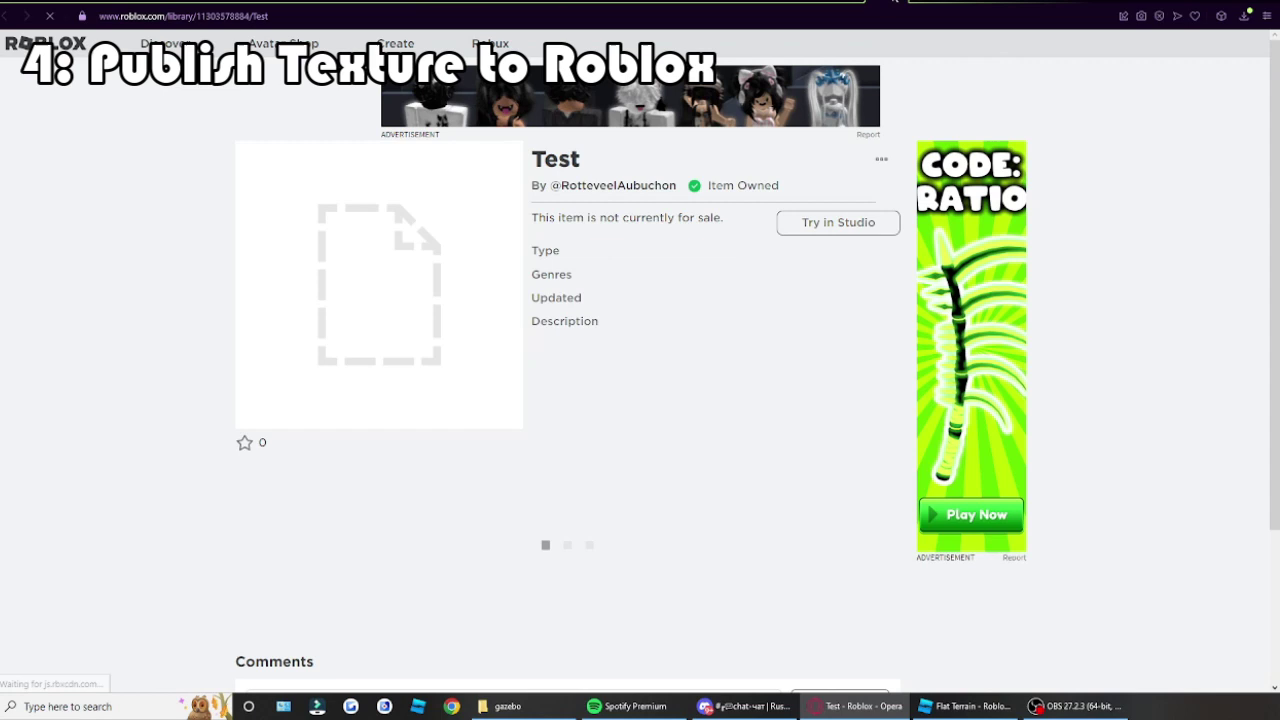
pyautogui.click(480, 16)
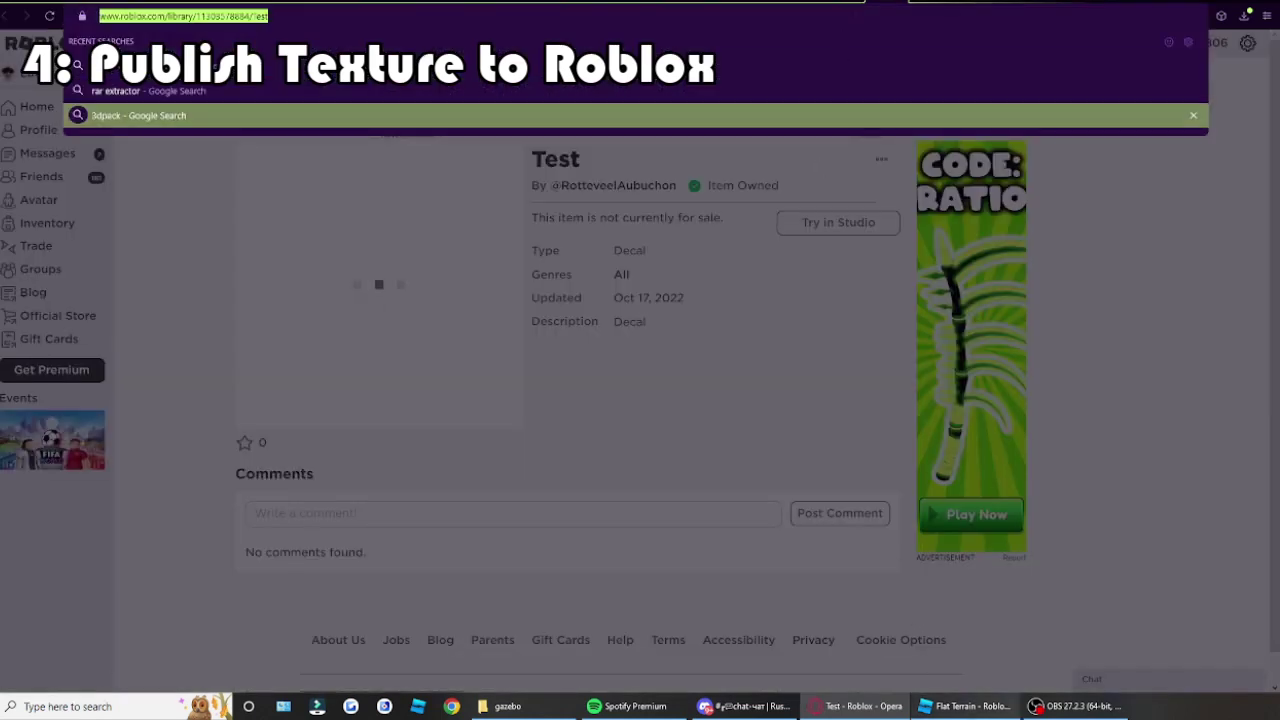
pyautogui.click(698, 358)
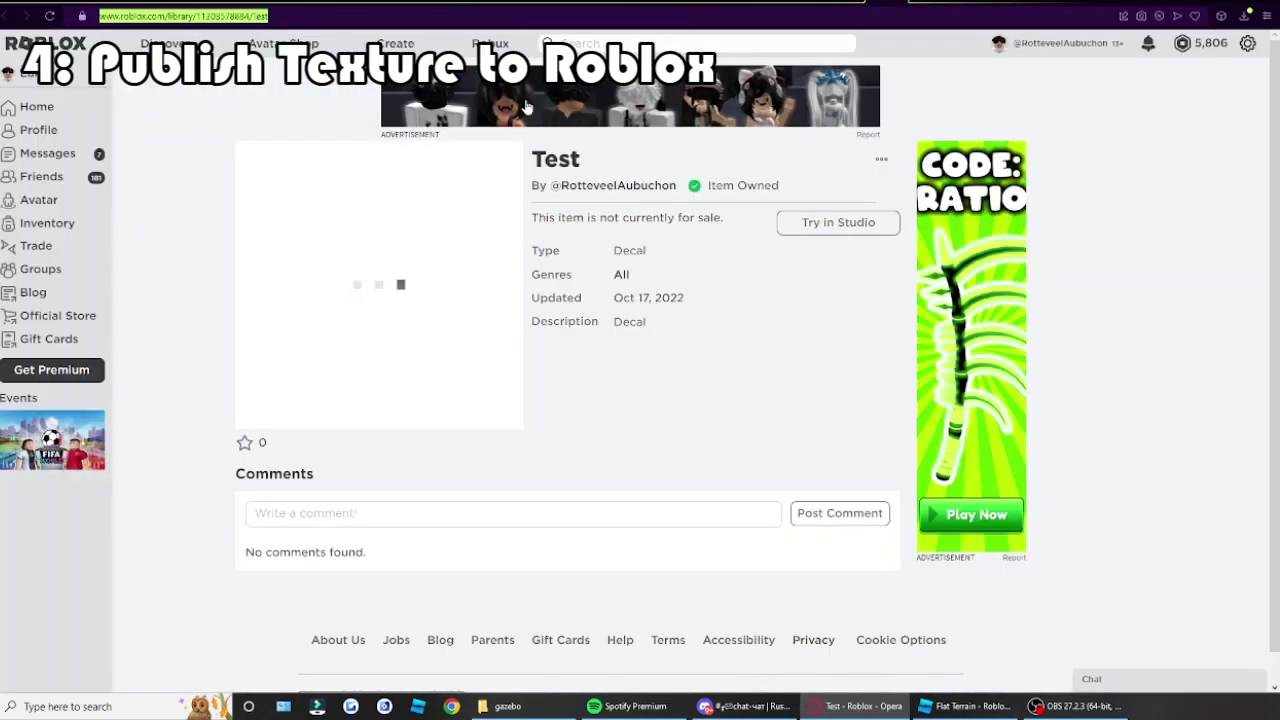
pyautogui.click(730, 298)
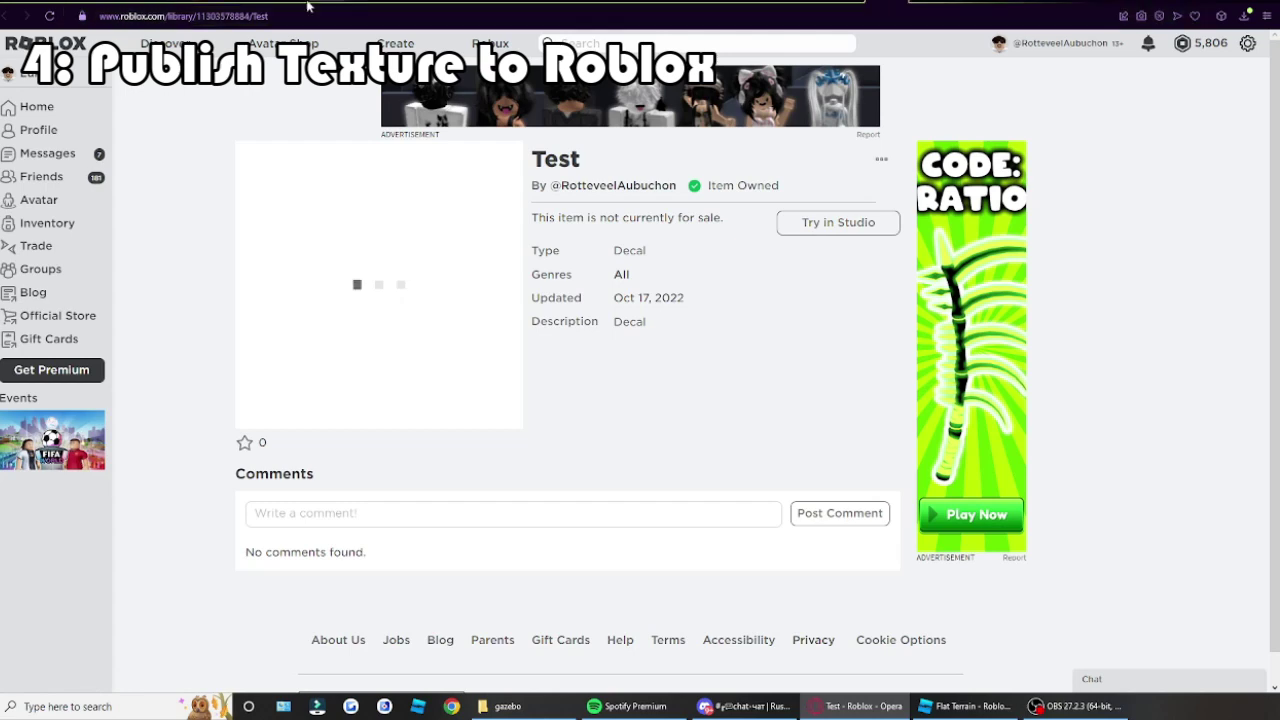
pyautogui.hotkey('ctrl', 'l')
pyautogui.press('Down')
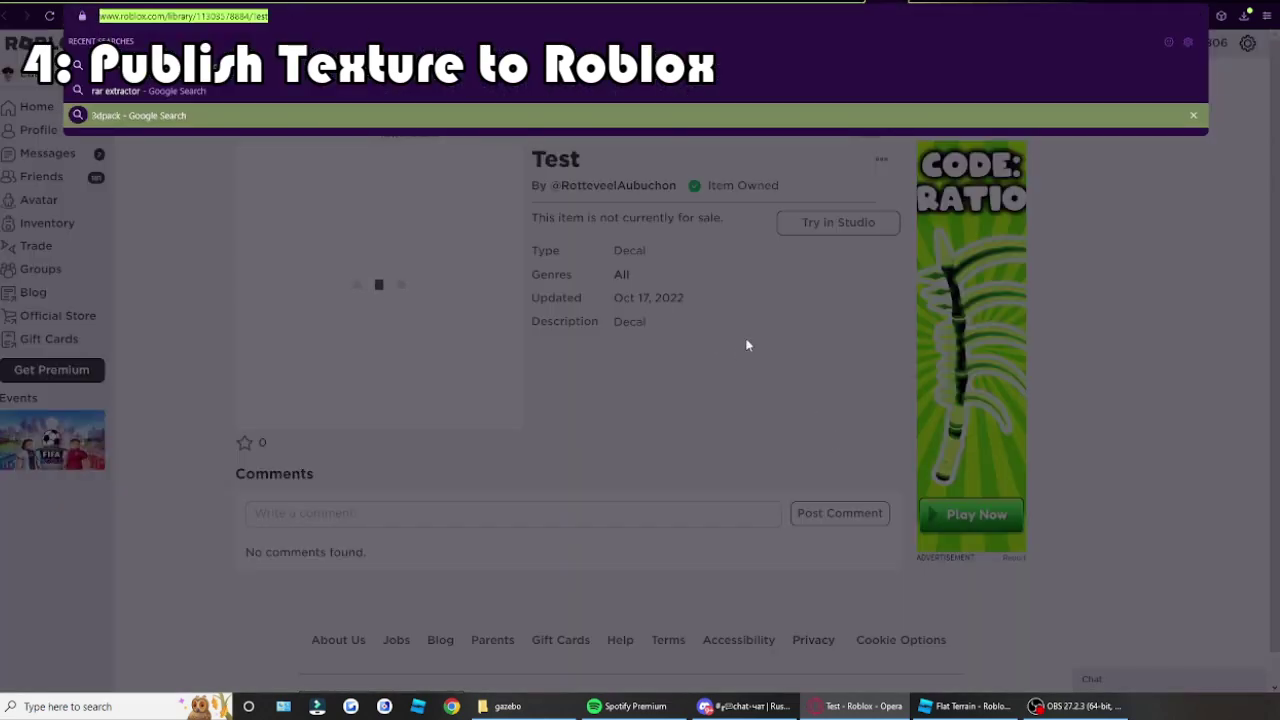
pyautogui.click(746, 345)
# Switch to Roblox Studio and paste the decal link as the MeshPart's TextureID
pyautogui.click(966, 706)
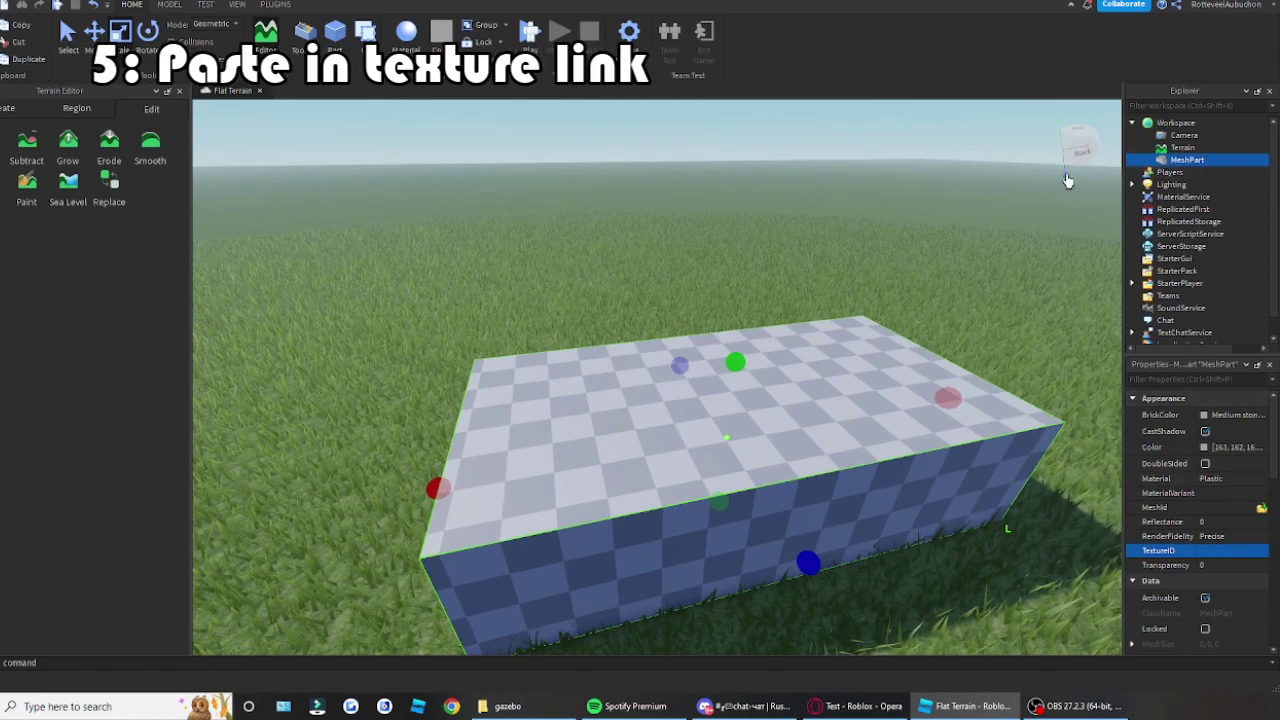
pyautogui.click(1030, 160)
pyautogui.click(1187, 159)
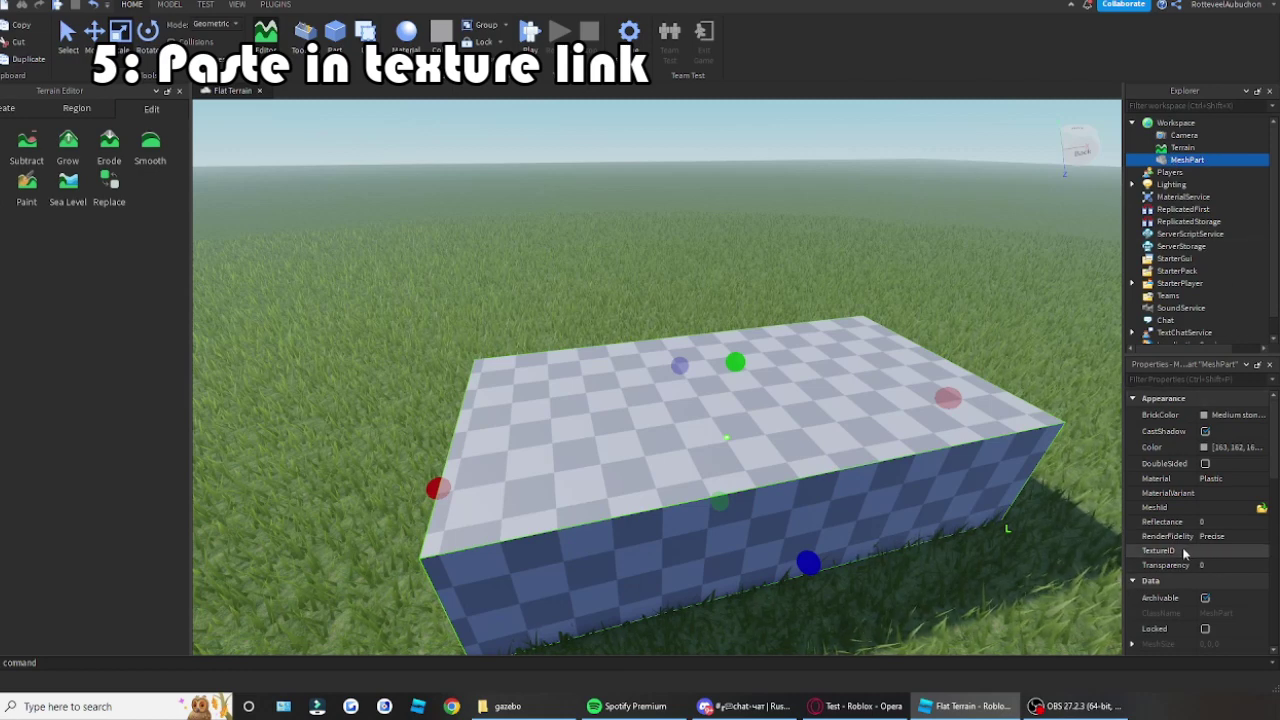
pyautogui.scroll(-1, 1163, 526)
pyautogui.scroll(1, 1167, 522)
pyautogui.click(1230, 550)
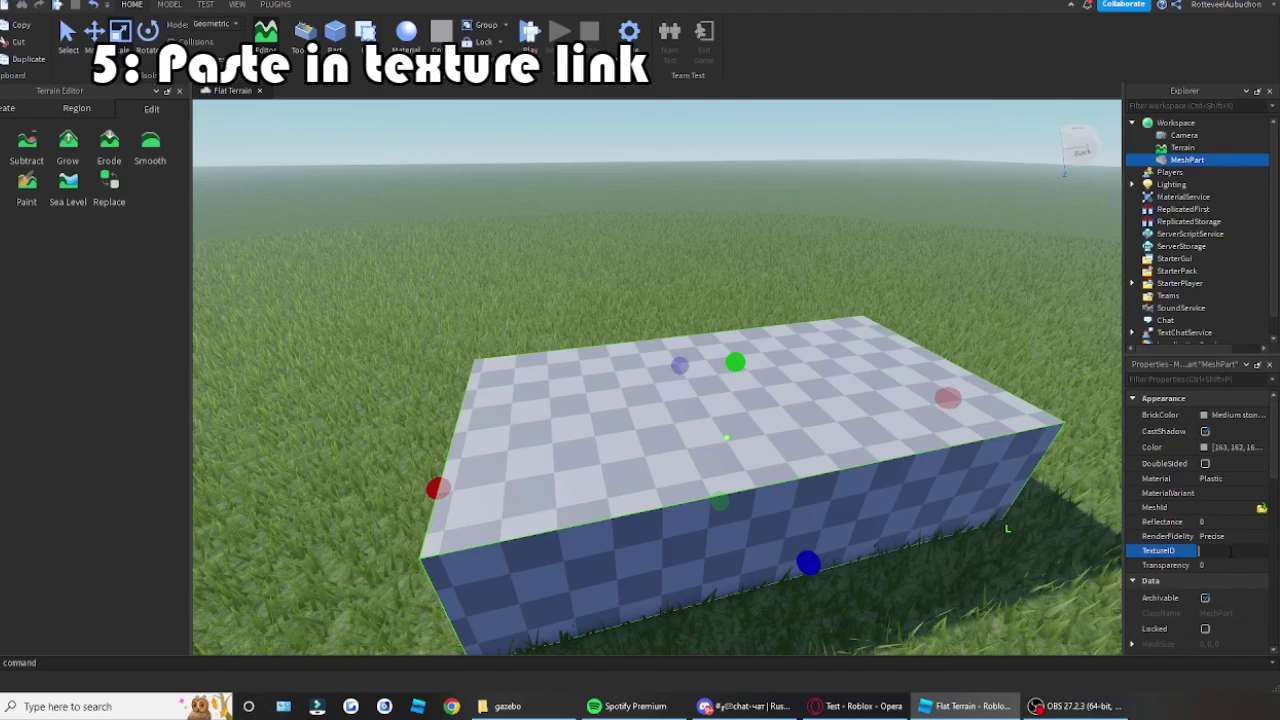
pyautogui.press('Return')
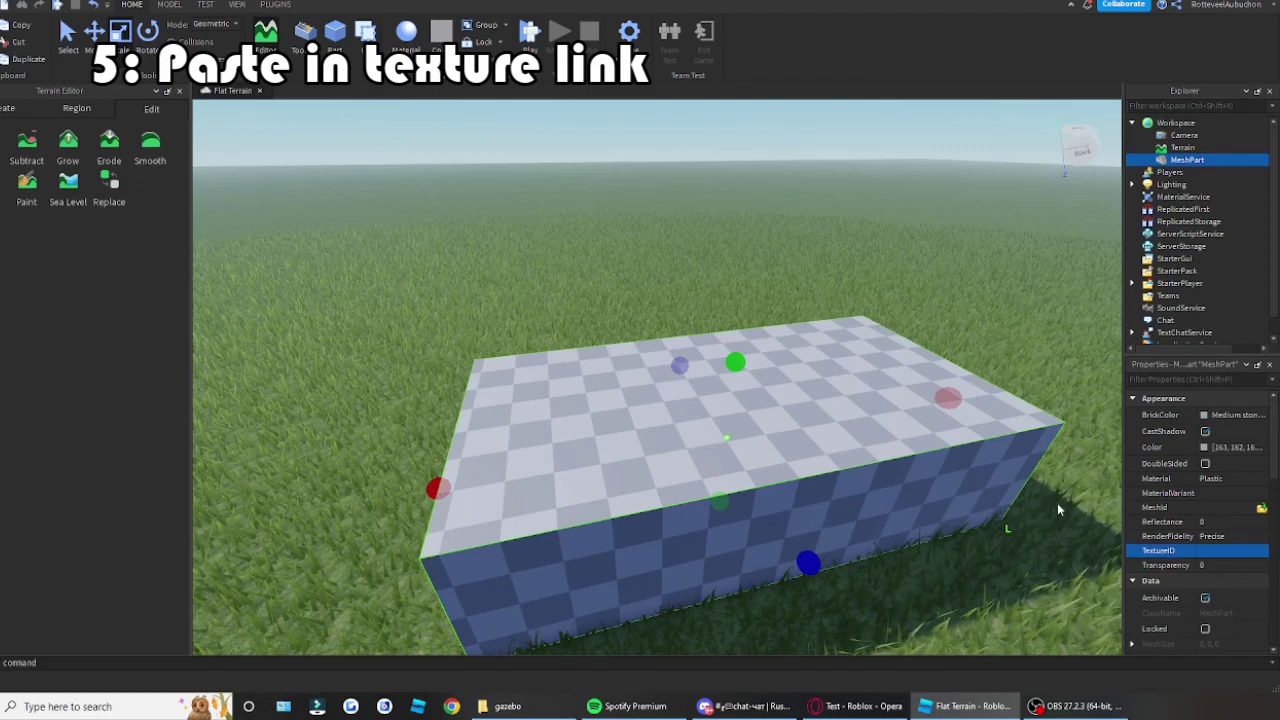
pyautogui.press('d')
pyautogui.moveTo(1065, 309); pyautogui.dragTo(1064, 309, button='right')
pyautogui.press('s')
pyautogui.press('a')
pyautogui.press('w')
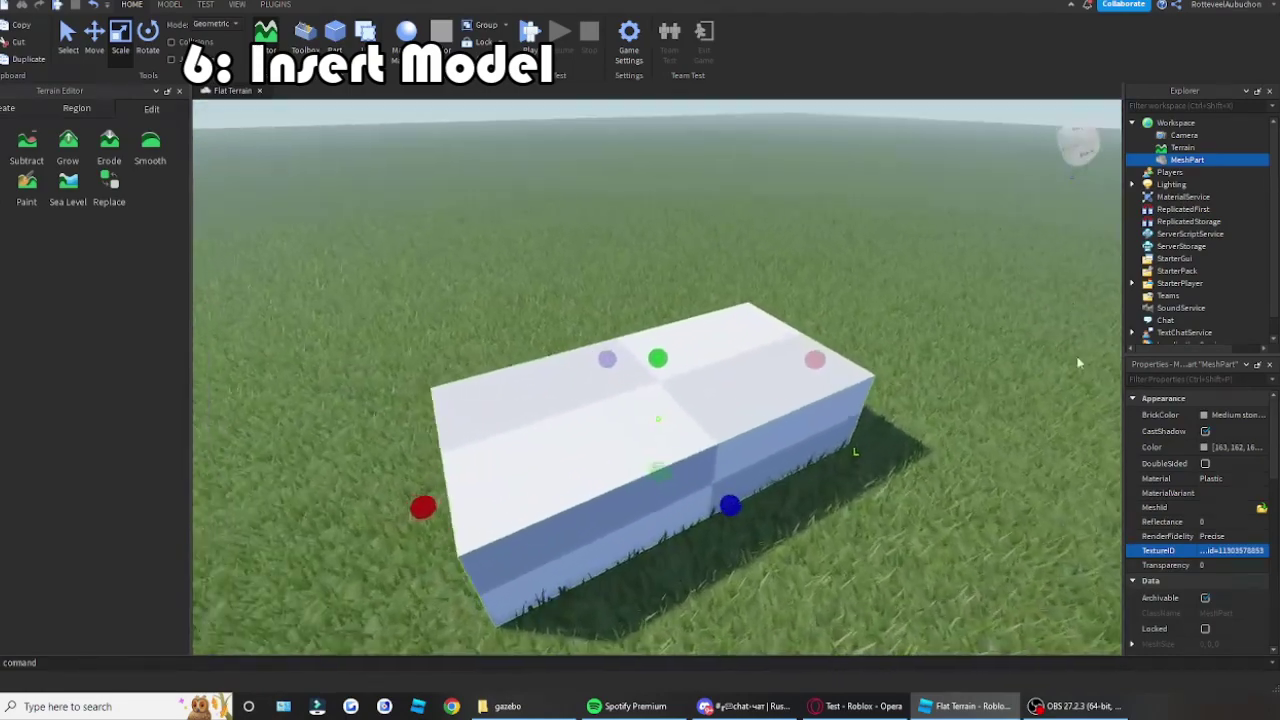
pyautogui.press('a')
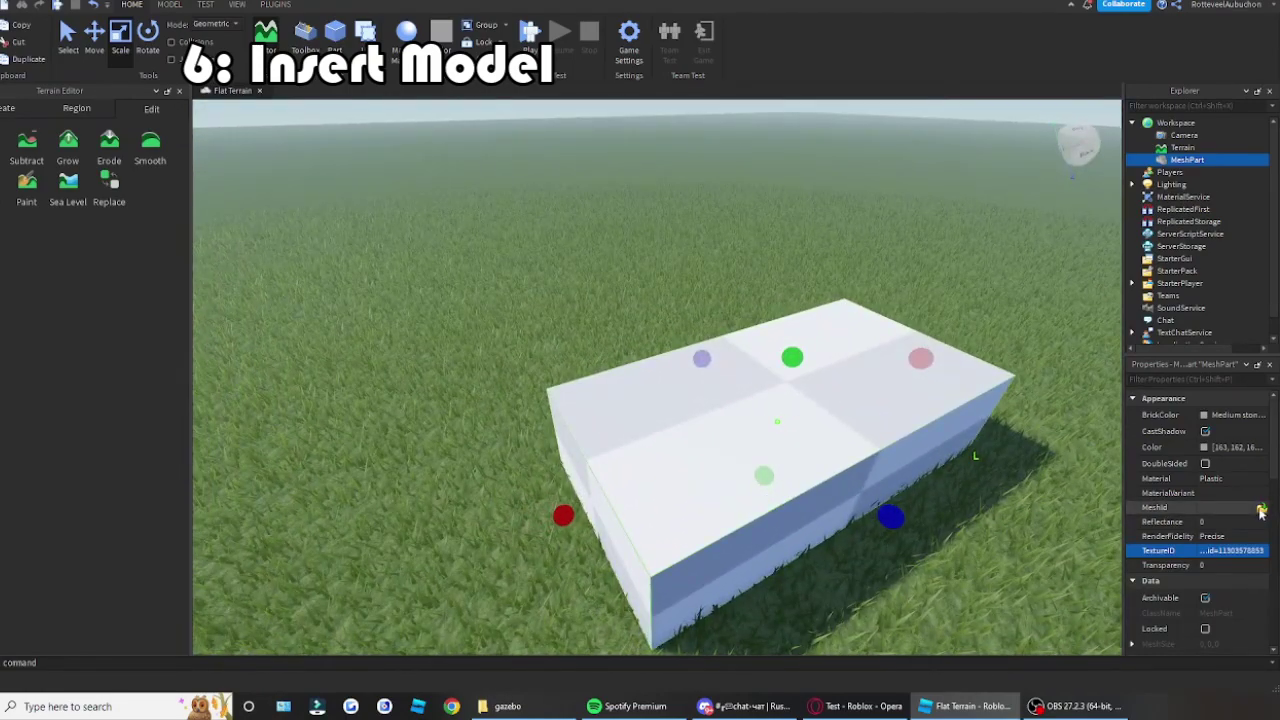
pyautogui.click(1261, 509)
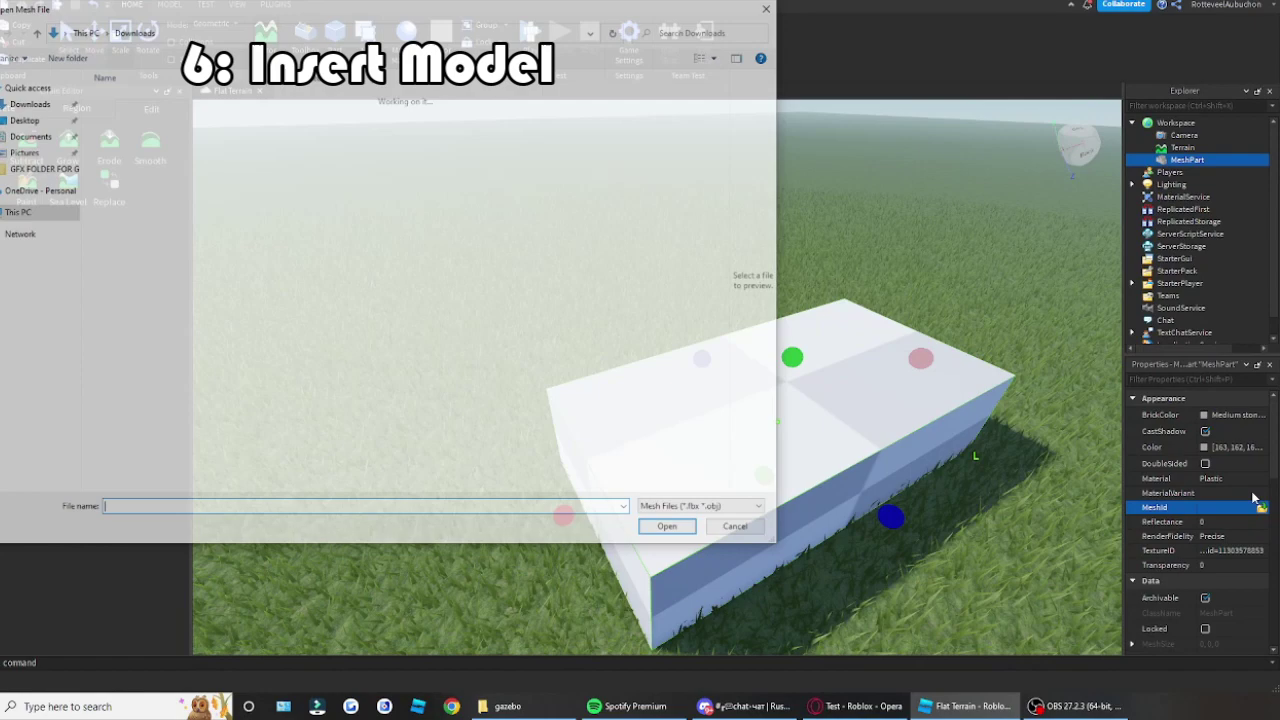
pyautogui.click(740, 530)
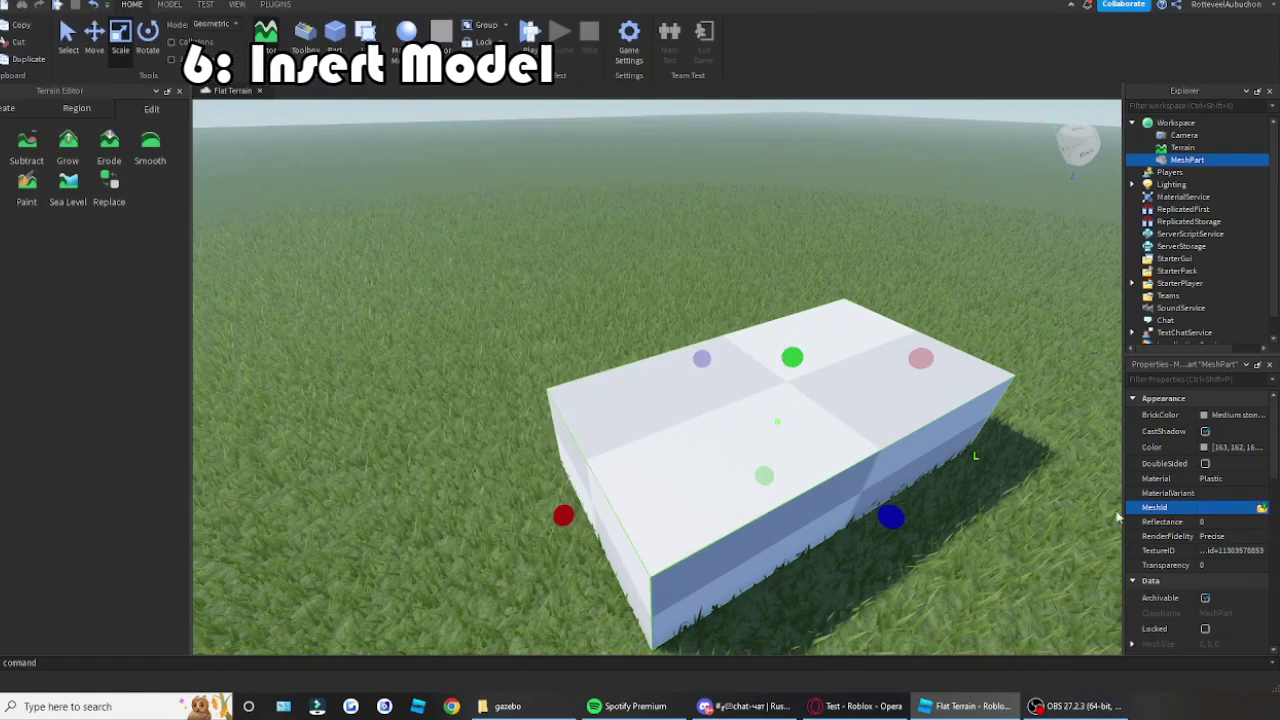
# Copy the gazebo 3D object from the archive into Downloads and load it as the MeshPart's mesh, declining the move to its stored location
pyautogui.click(1164, 509)
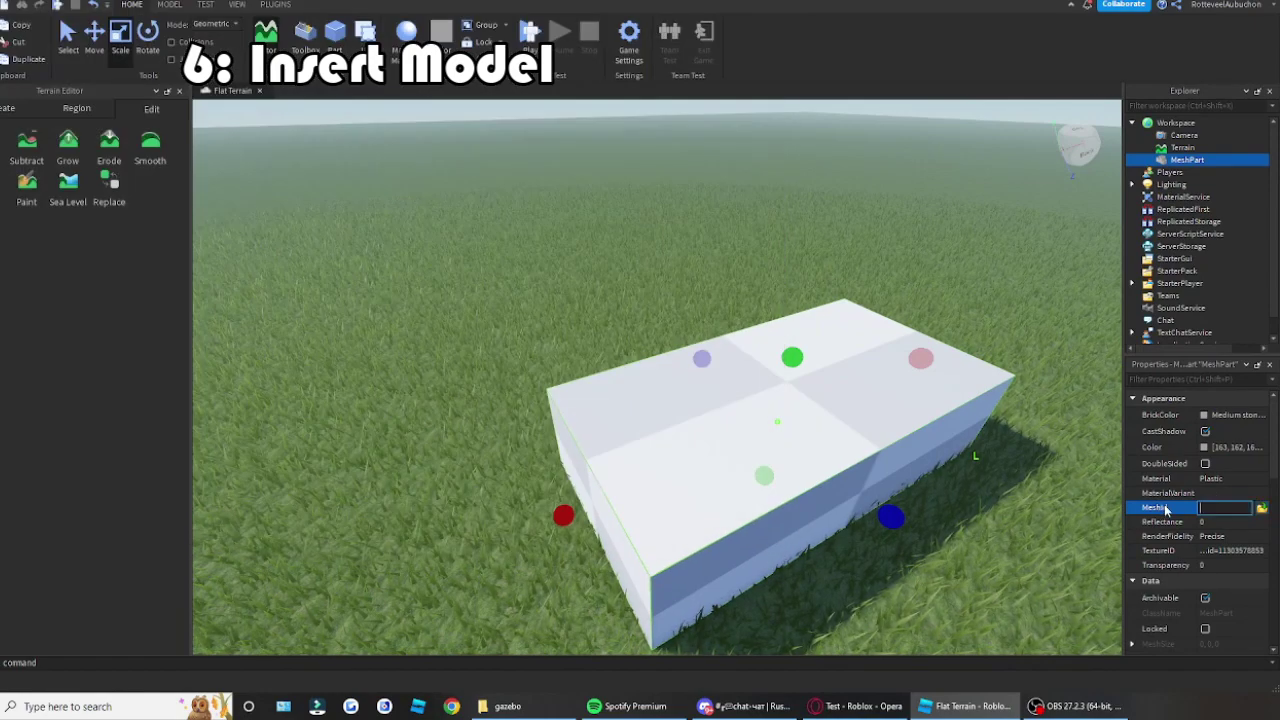
pyautogui.click(1263, 510)
pyautogui.click(507, 706)
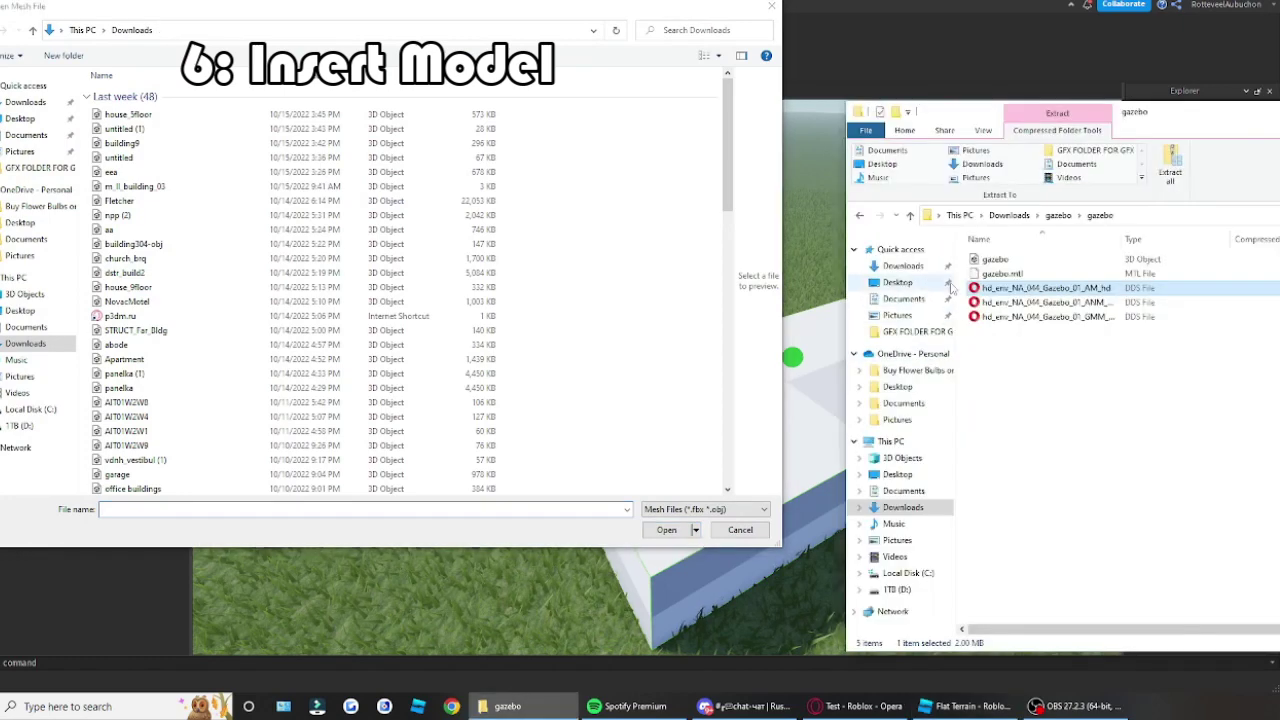
pyautogui.moveTo(996, 260); pyautogui.dragTo(133, 88)
pyautogui.doubleClick(138, 114)
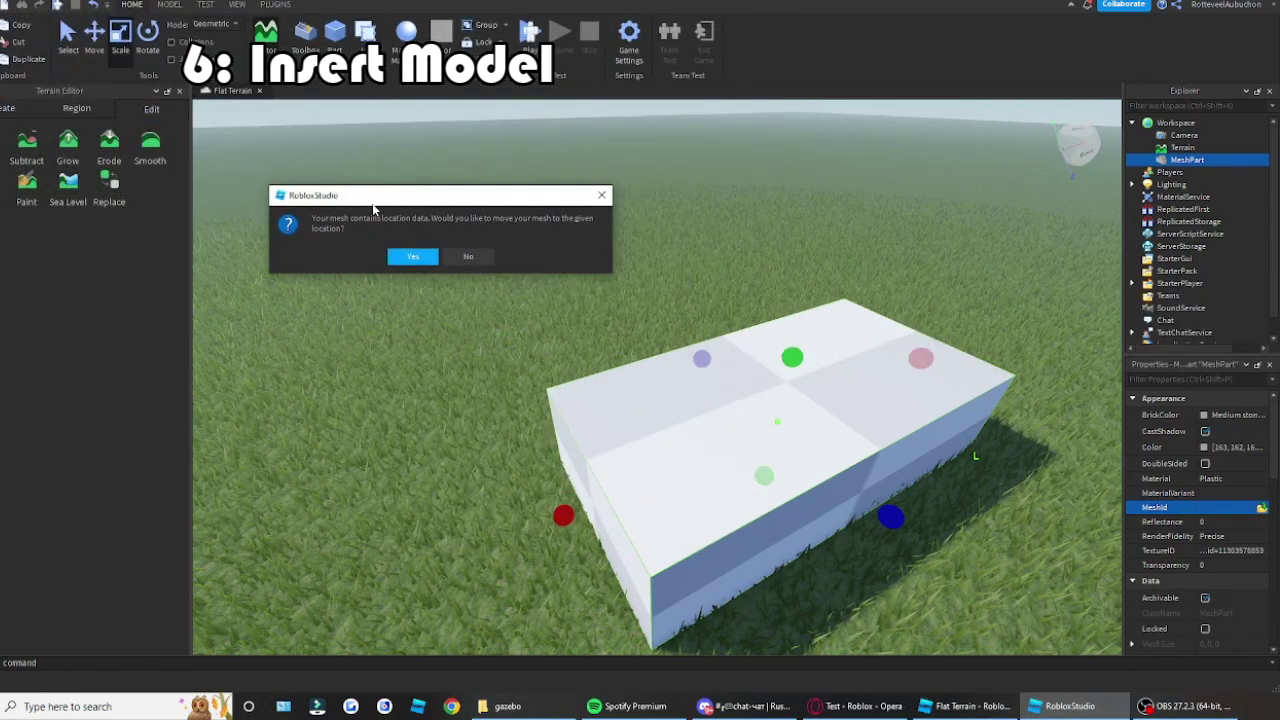
pyautogui.moveTo(373, 205); pyautogui.dragTo(343, 185)
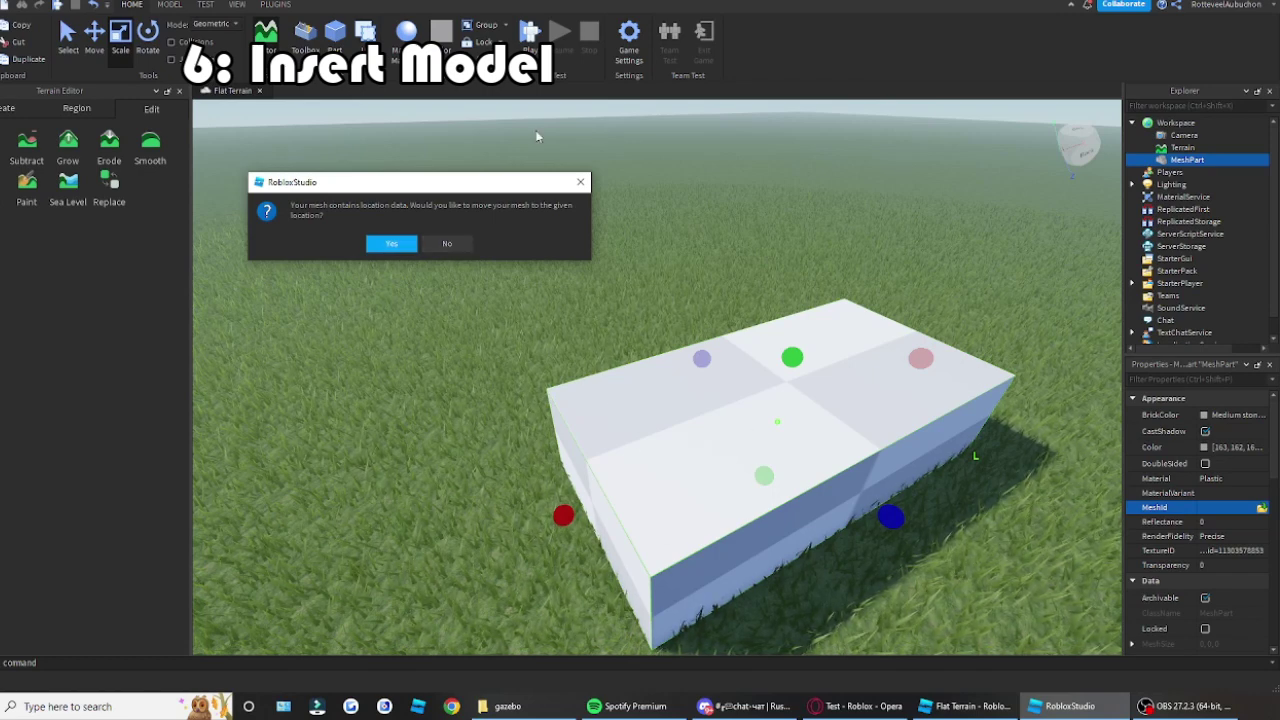
pyautogui.click(391, 242)
pyautogui.click(449, 243)
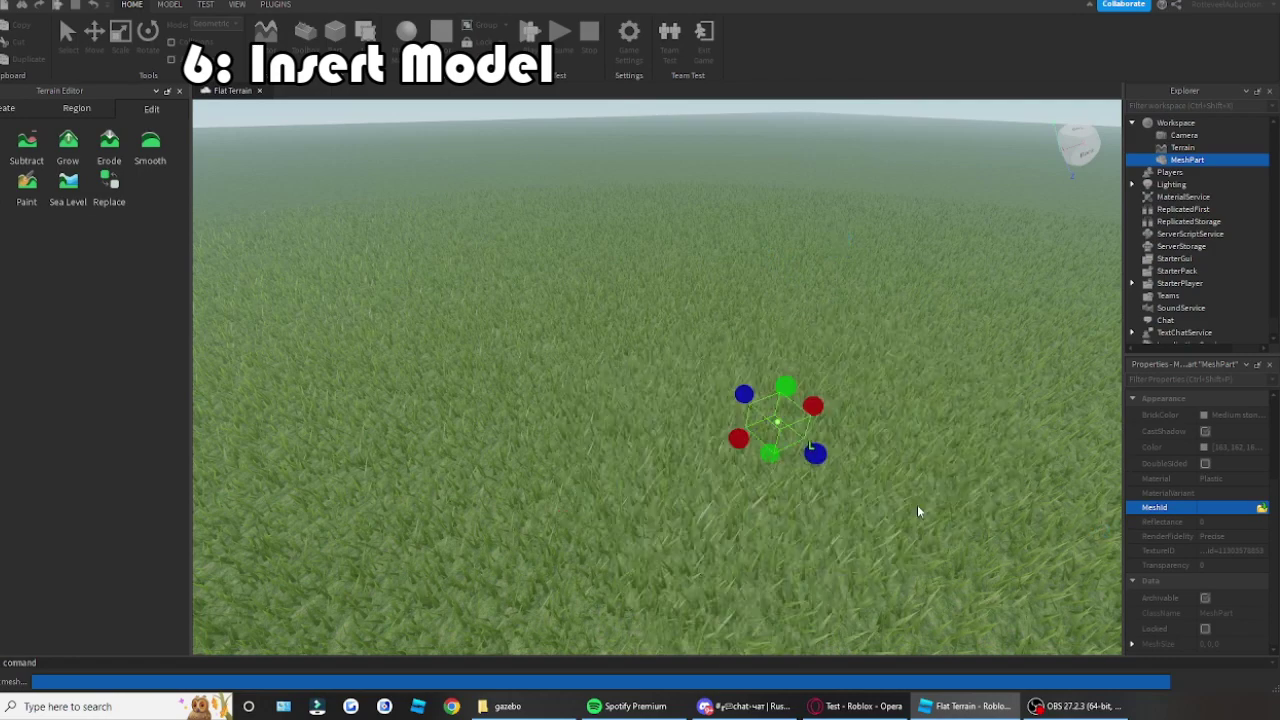
# Scale up the imported gazebo mesh on the grass terrain and deselect it
pyautogui.moveTo(873, 477); pyautogui.dragTo(871, 476, button='right')
pyautogui.moveTo(676, 481); pyautogui.dragTo(672, 309)
pyautogui.moveTo(734, 543); pyautogui.dragTo(710, 448)
pyautogui.scroll(-2, 754, 482)
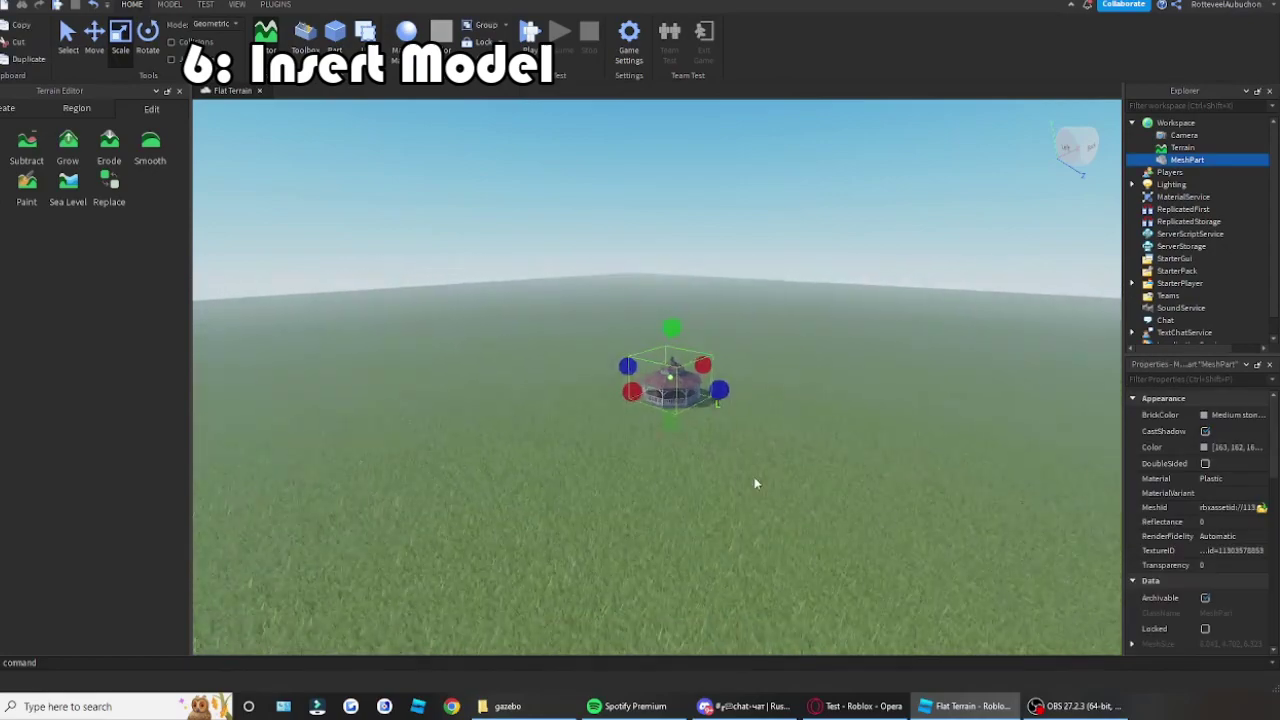
pyautogui.press('w')
pyautogui.moveTo(754, 482); pyautogui.dragTo(743, 471, button='right')
pyautogui.click(755, 482)
pyautogui.press('w')
# Paint the terrain around the gazebo with the gray-brown ground material using brush size 6, and leave the Paint tool
pyautogui.click(64, 205)
pyautogui.click(43, 203)
pyautogui.moveTo(474, 320); pyautogui.dragTo(472, 318, button='right')
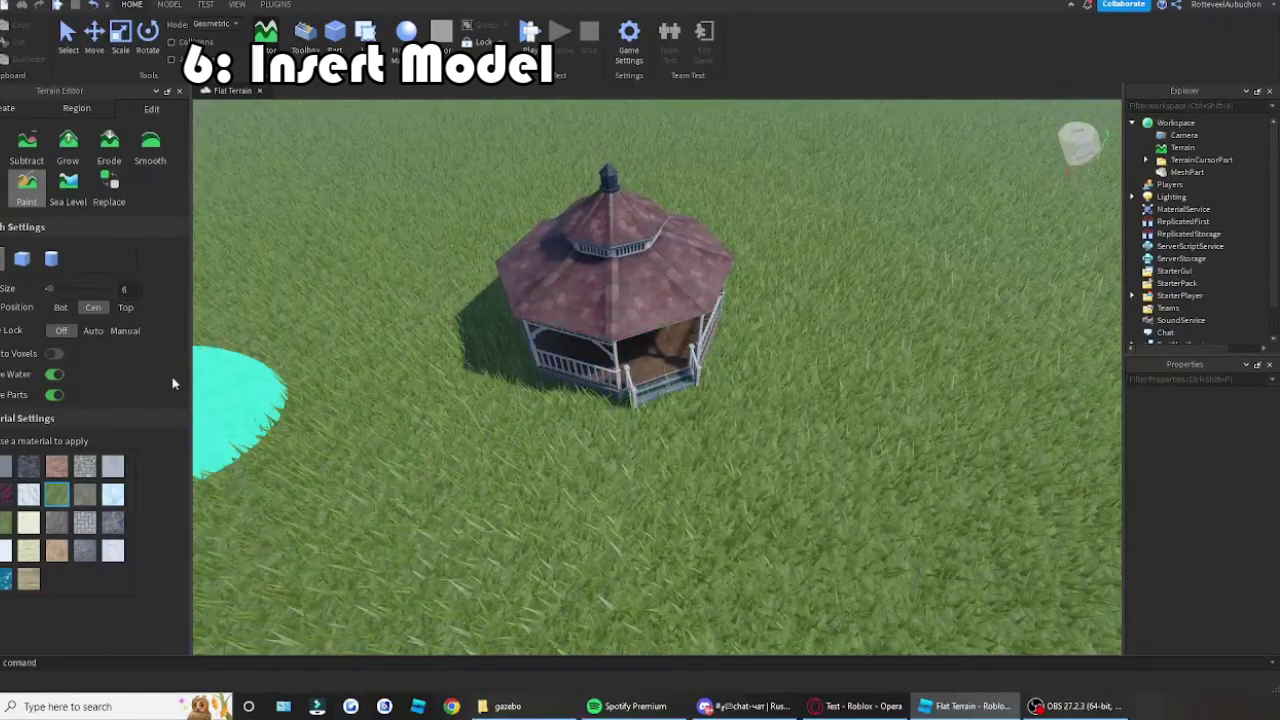
pyautogui.click(86, 494)
pyautogui.moveTo(644, 343)
pyautogui.mouseDown()
pyautogui.moveTo(586, 313)
pyautogui.moveTo(632, 431)
pyautogui.moveTo(635, 251)
pyautogui.moveTo(753, 286)
pyautogui.mouseUp()
pyautogui.scroll(1, 753, 286)
pyautogui.scroll(5, 775, 275)
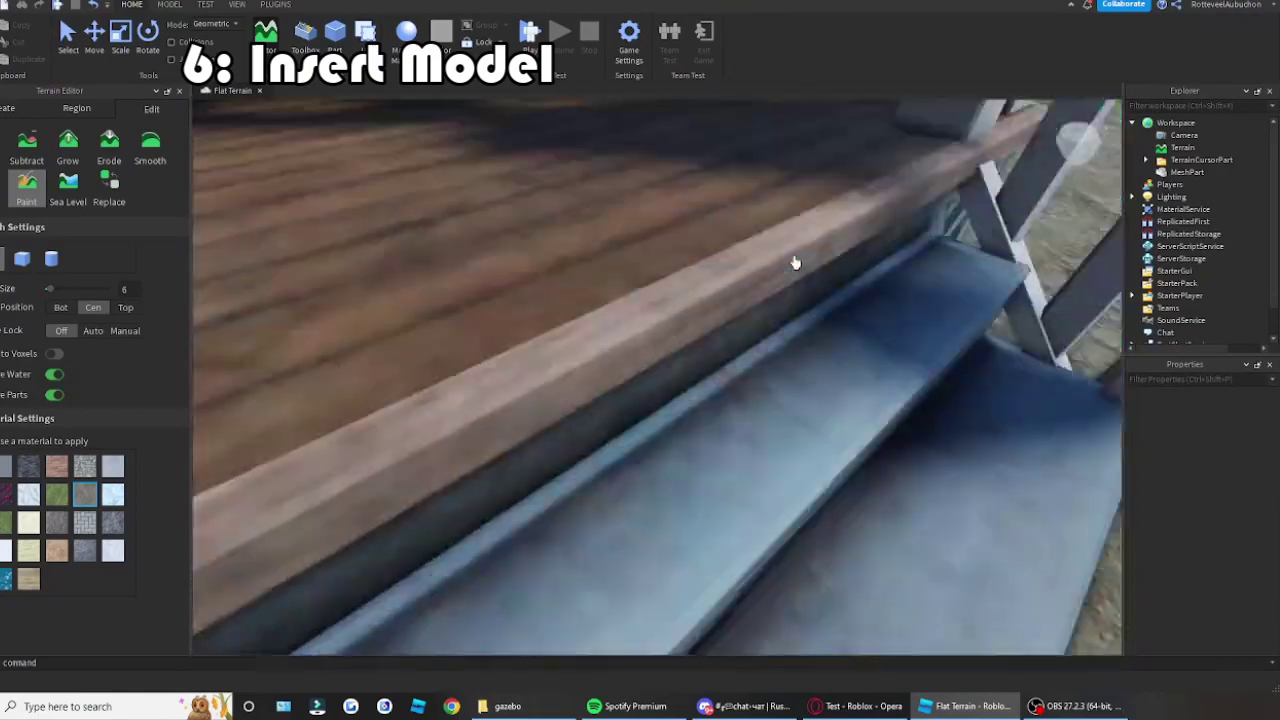
pyautogui.moveTo(794, 263); pyautogui.dragTo(794, 263, button='right')
pyautogui.click(28, 183)
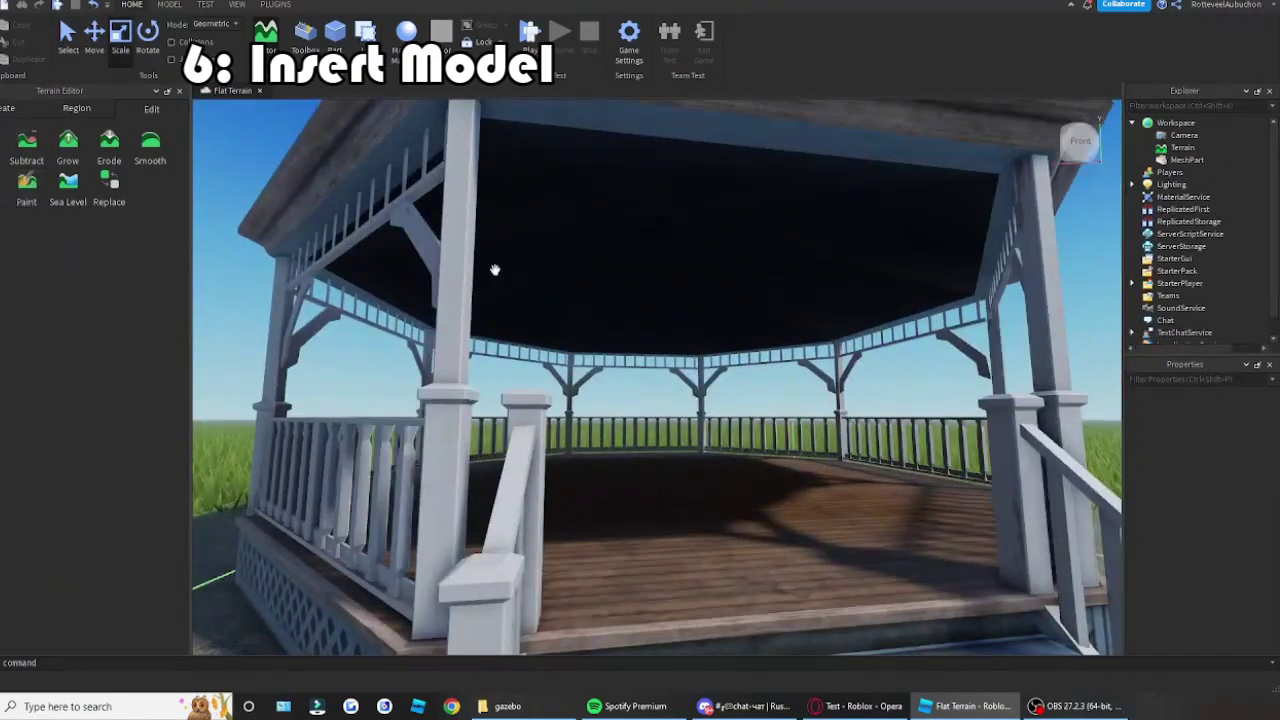
# Examine the gazebo's railings, floor and roof from several sides up close
pyautogui.scroll(-5, 495, 270)
pyautogui.moveTo(687, 447); pyautogui.dragTo(717, 464, button='right')
pyautogui.scroll(10, 717, 464)
pyautogui.scroll(3, 717, 464)
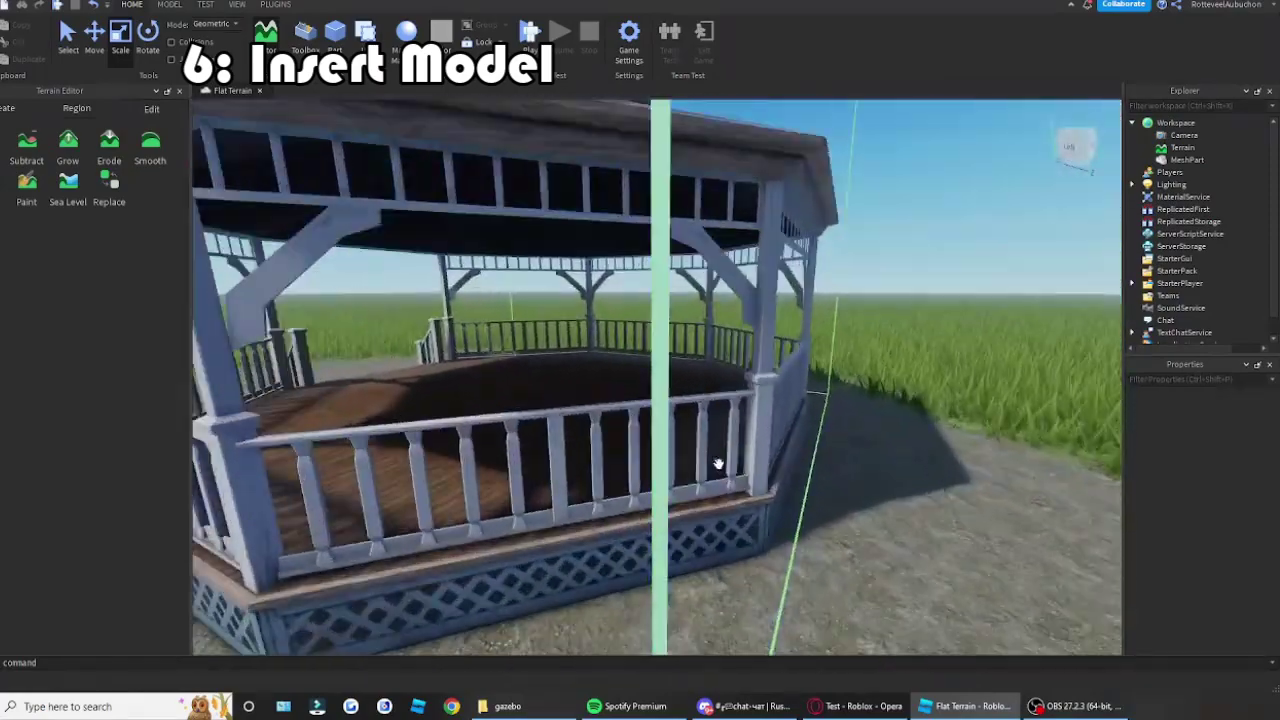
pyautogui.press('a')
pyautogui.press('w')
pyautogui.moveTo(783, 415); pyautogui.dragTo(783, 414, button='right')
pyautogui.press('s')
pyautogui.press('e')
# Resize the gazebo mesh vertically on the painted patch with the Scale tool and deselect it
pyautogui.click(700, 356)
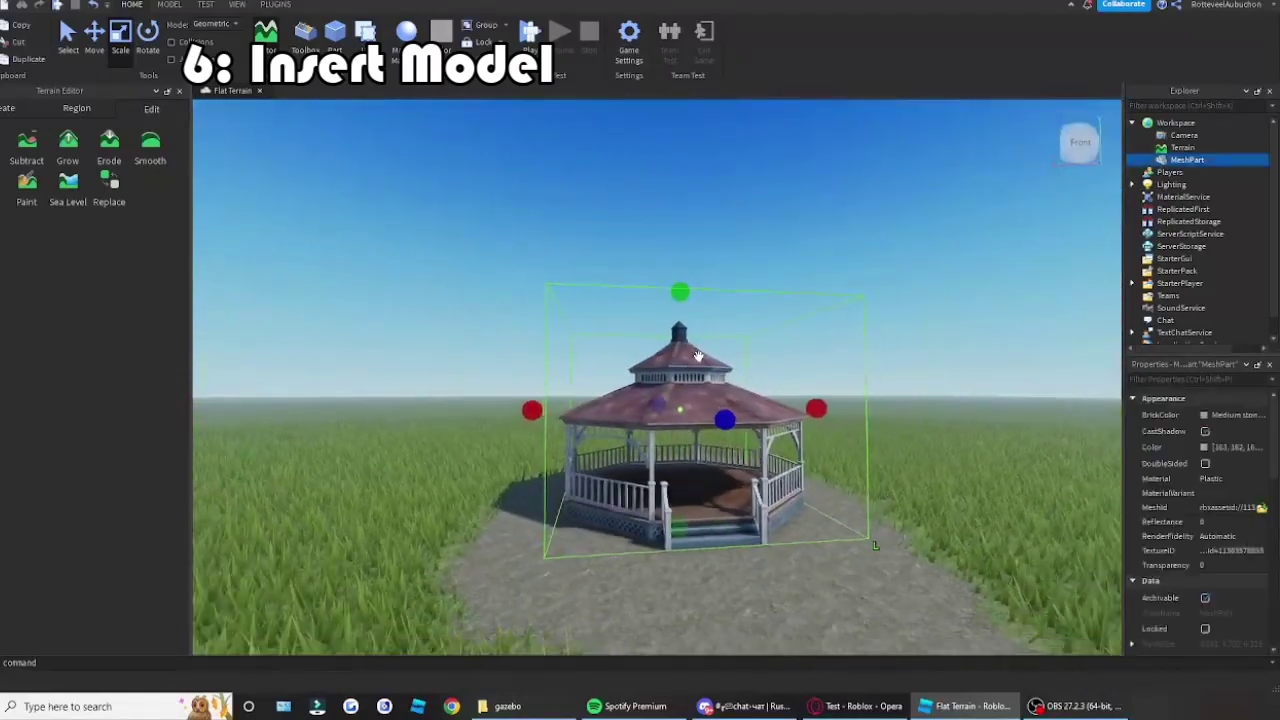
pyautogui.moveTo(678, 290); pyautogui.dragTo(648, 246)
pyautogui.press('w')
pyautogui.moveTo(677, 266); pyautogui.dragTo(677, 266, button='right')
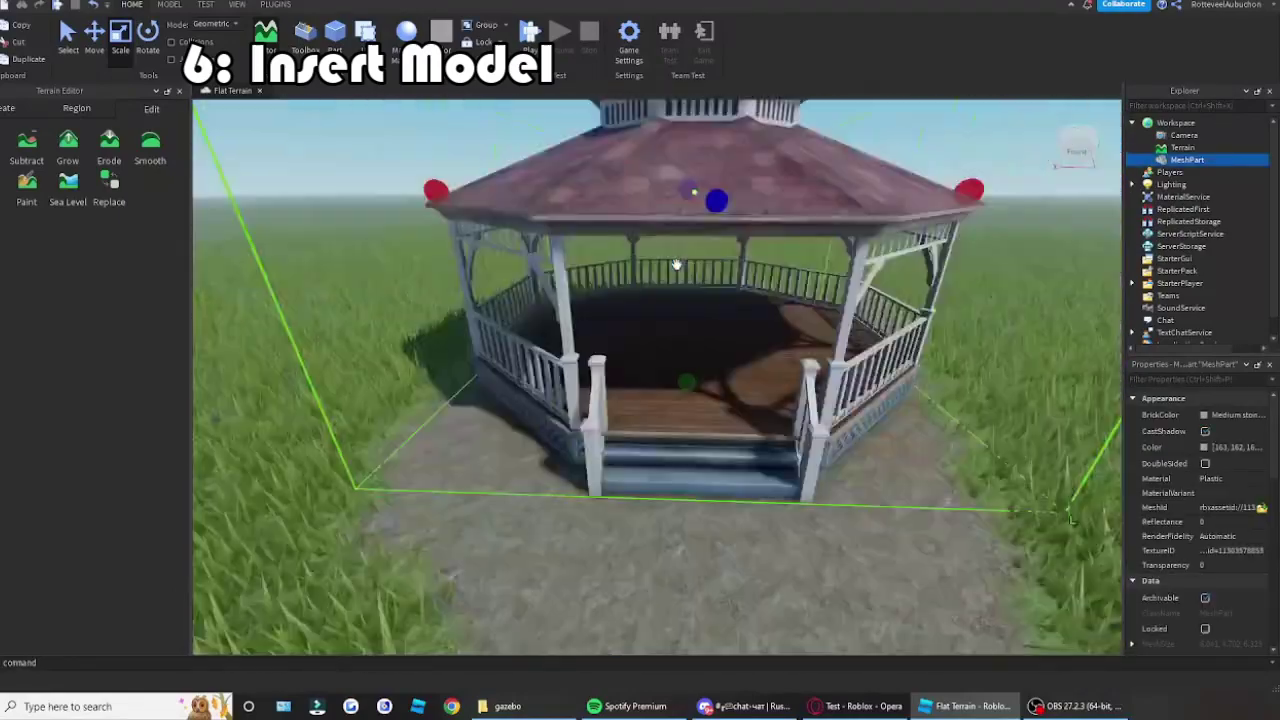
pyautogui.press('s')
pyautogui.moveTo(680, 372); pyautogui.dragTo(687, 431)
pyautogui.moveTo(682, 147); pyautogui.dragTo(683, 211)
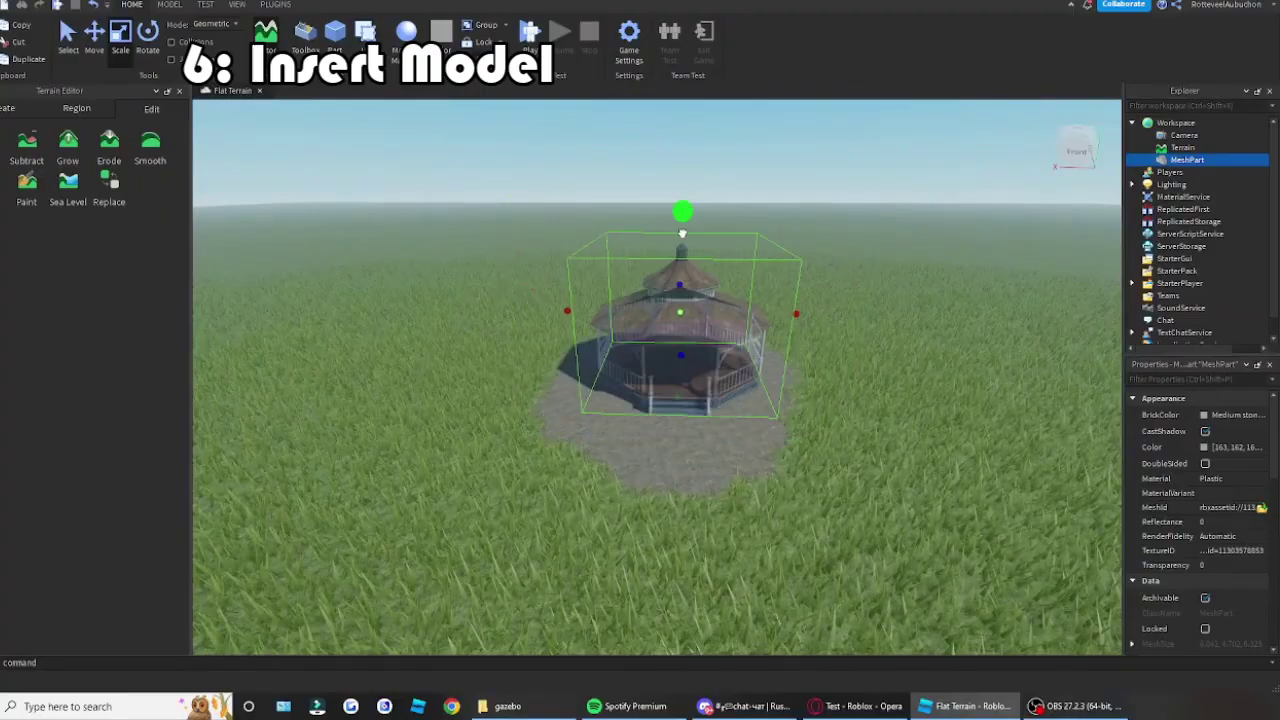
pyautogui.click(720, 452)
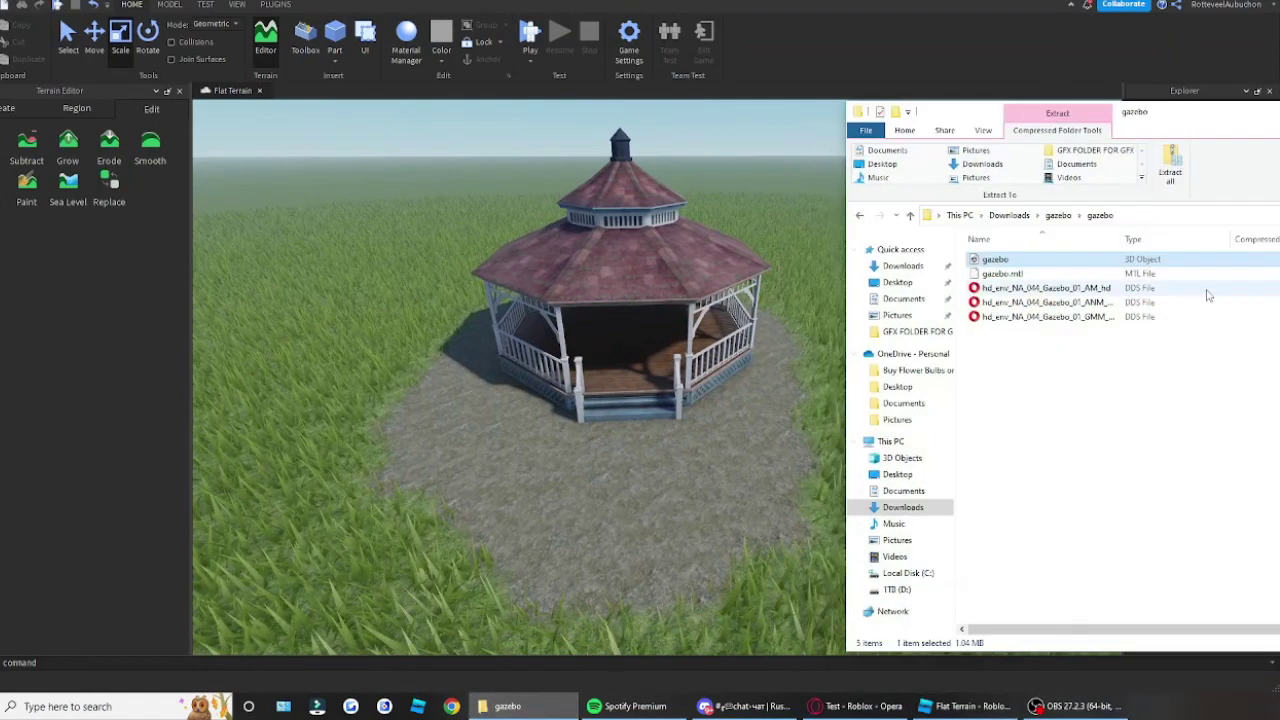
# Close the gazebo archive window and examine the textured gazebo from inside and from its front exterior
pyautogui.click(1279, 112)
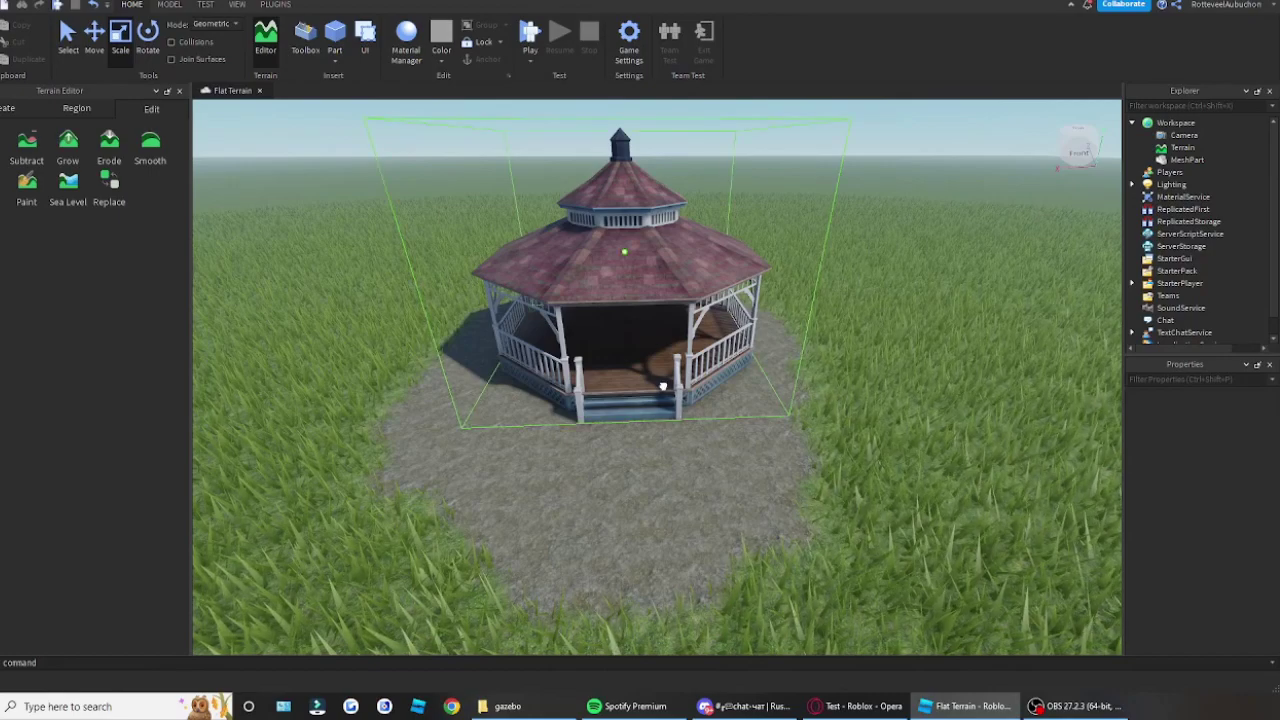
pyautogui.click(663, 386)
pyautogui.moveTo(663, 386); pyautogui.dragTo(677, 264, button='right')
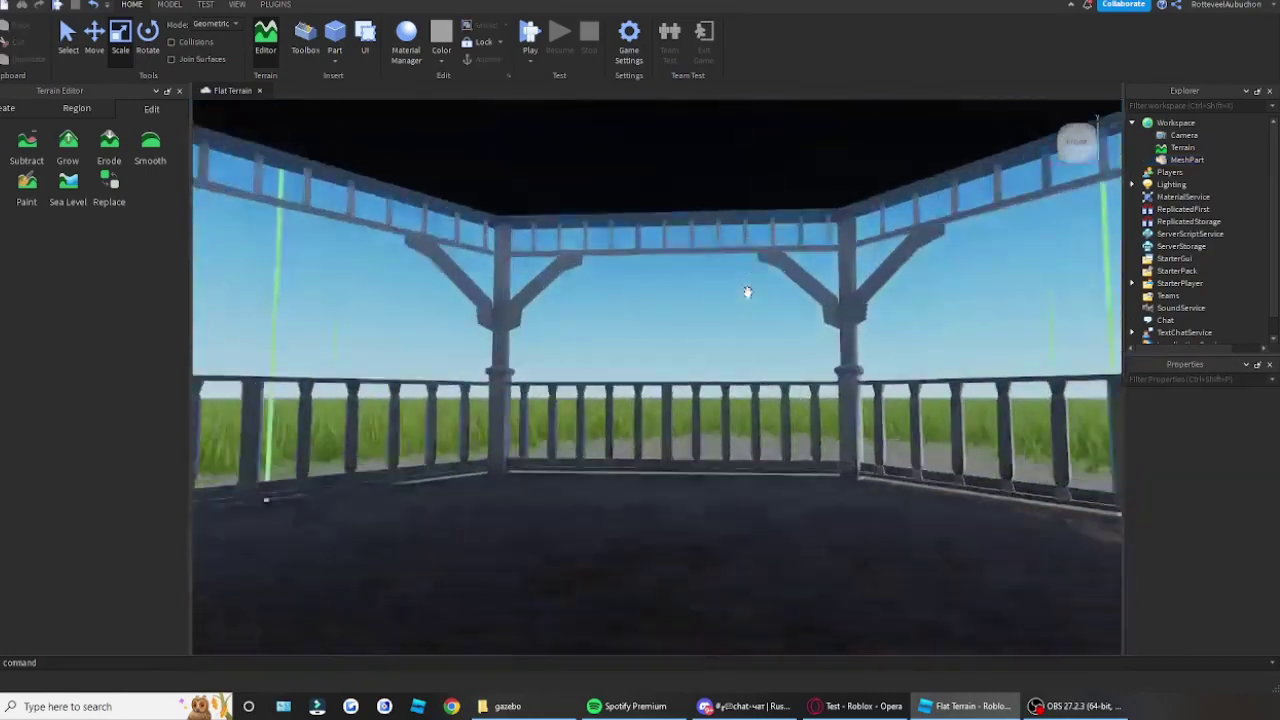
pyautogui.press('w')
pyautogui.moveTo(747, 292); pyautogui.dragTo(614, 436, button='right')
pyautogui.click(670, 474)
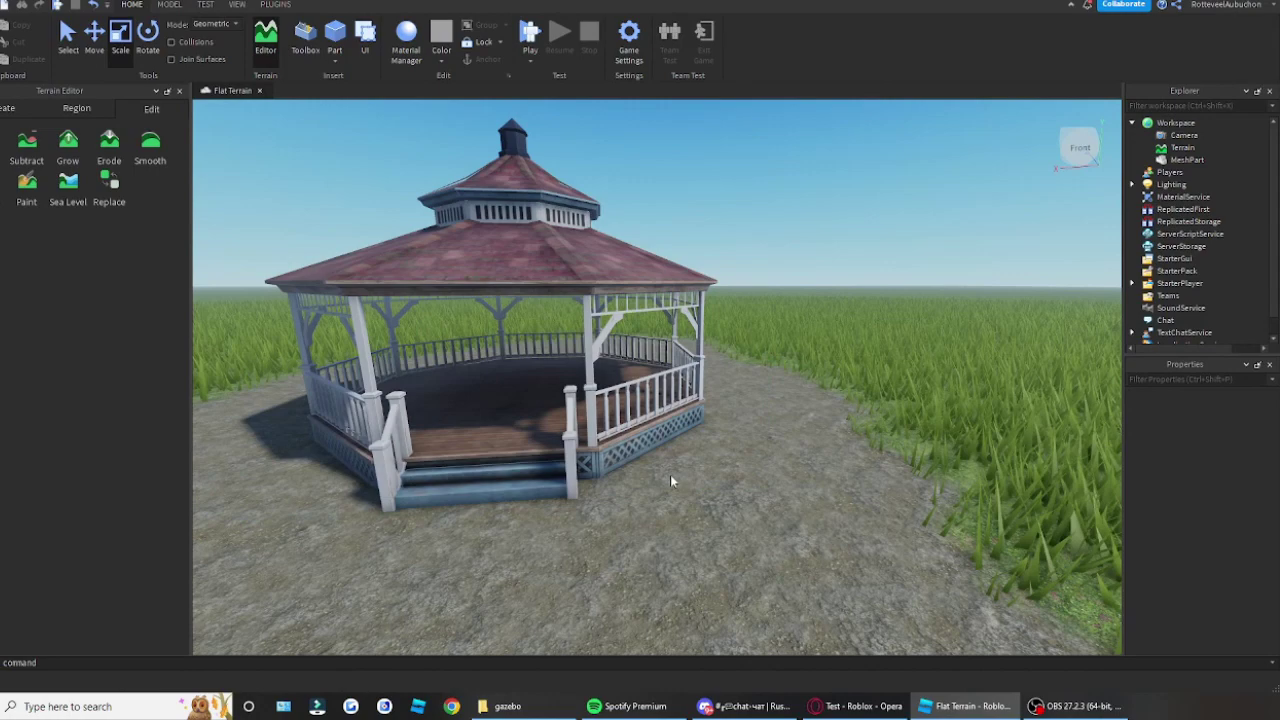
pyautogui.click(571, 270)
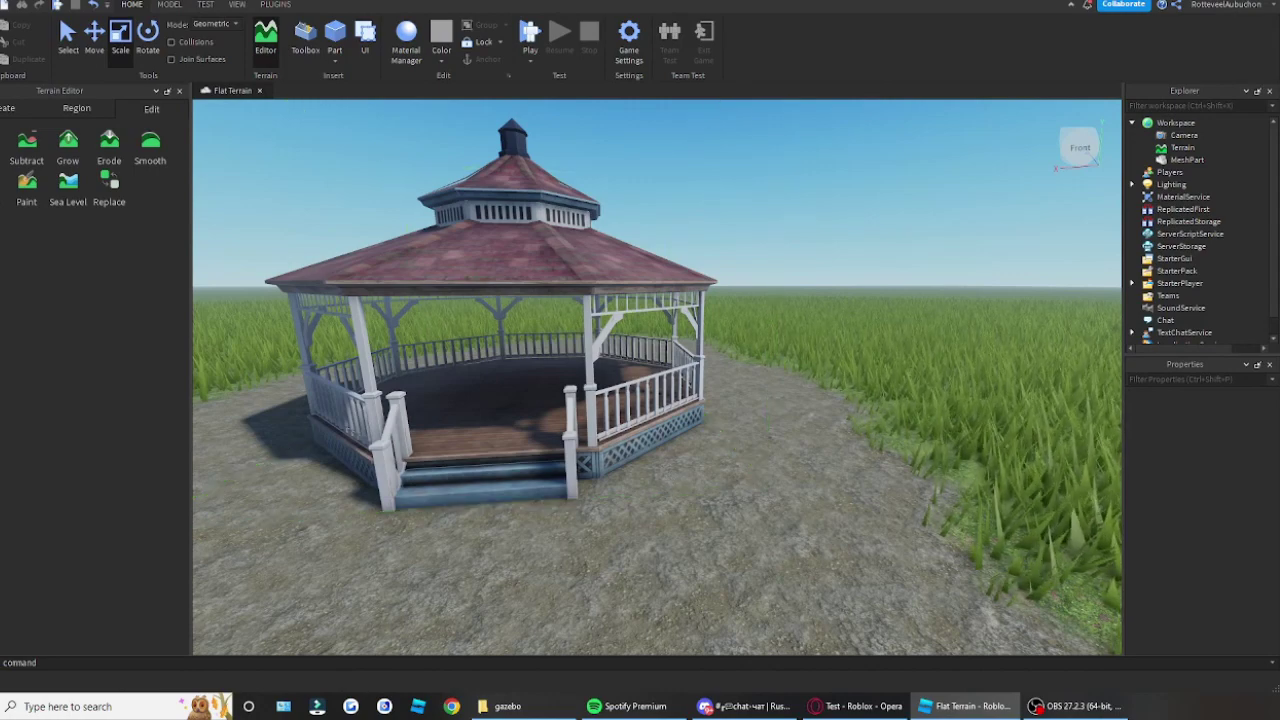